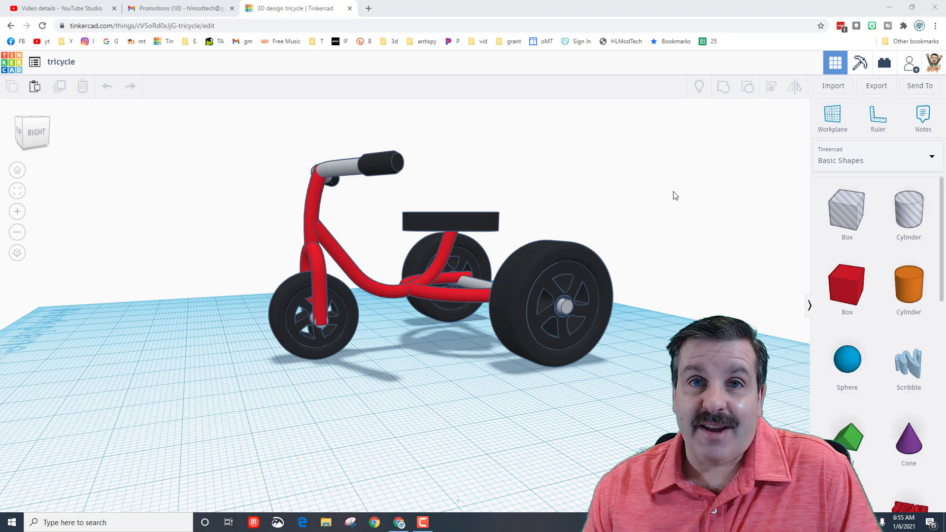
# Orbit the view to see the tricycle from the front and slightly above
pyautogui.moveTo(675, 196)
pyautogui.mouseDown(button='right')
pyautogui.moveTo(623, 210)
pyautogui.moveTo(627, 219)
pyautogui.moveTo(679, 211)
pyautogui.mouseUp(button='right')
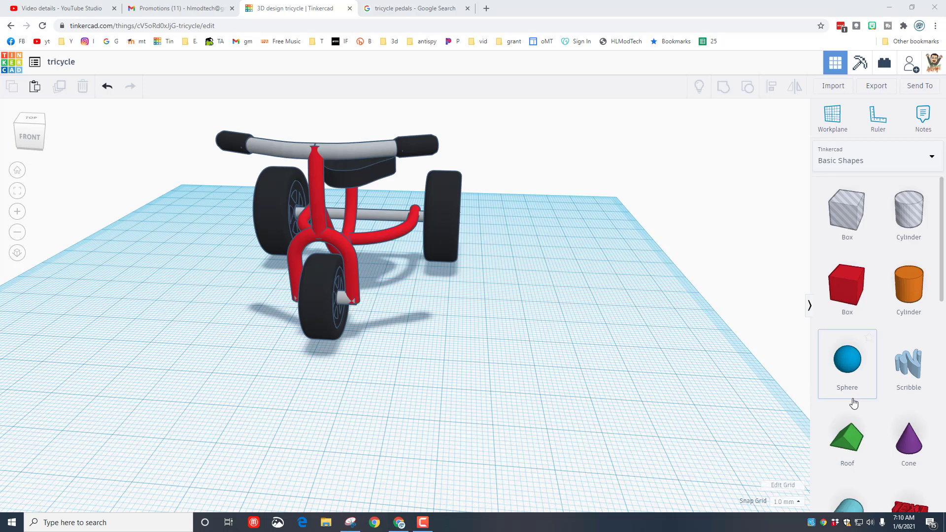
# Place a Bent Pipe from the Featured shape generators beside the tricycle
pyautogui.click(854, 160)
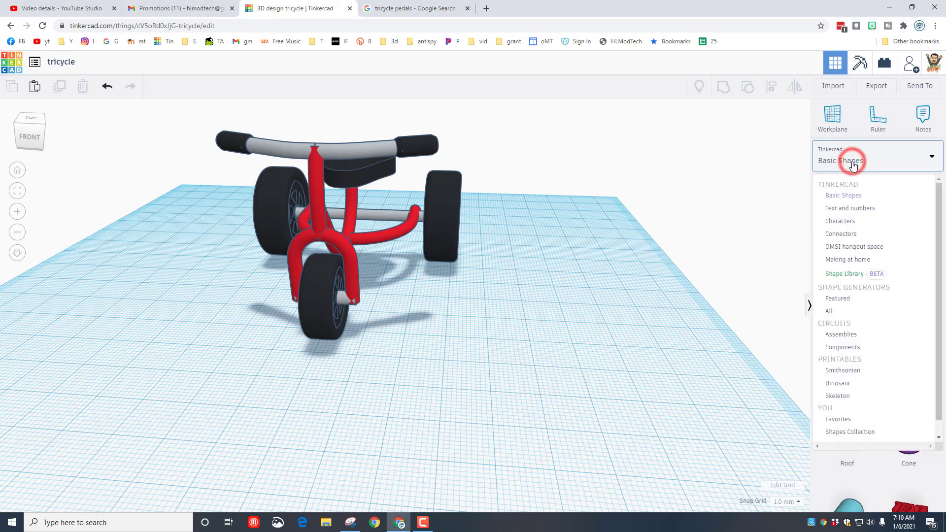
pyautogui.click(838, 299)
pyautogui.moveTo(838, 343); pyautogui.dragTo(409, 333)
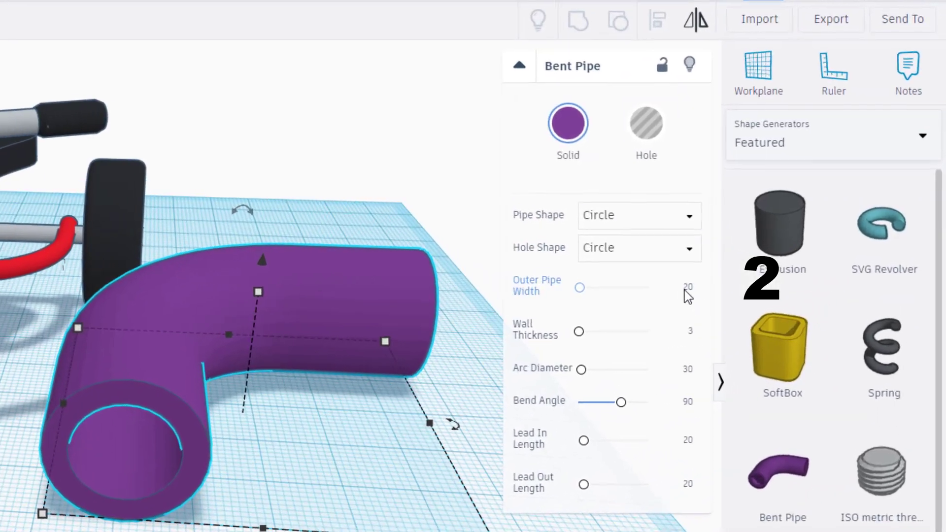
# Set the pipe to outer width 2, wall 1, arc diameter 3, lead in 7, lead out 1
pyautogui.click(760, 260)
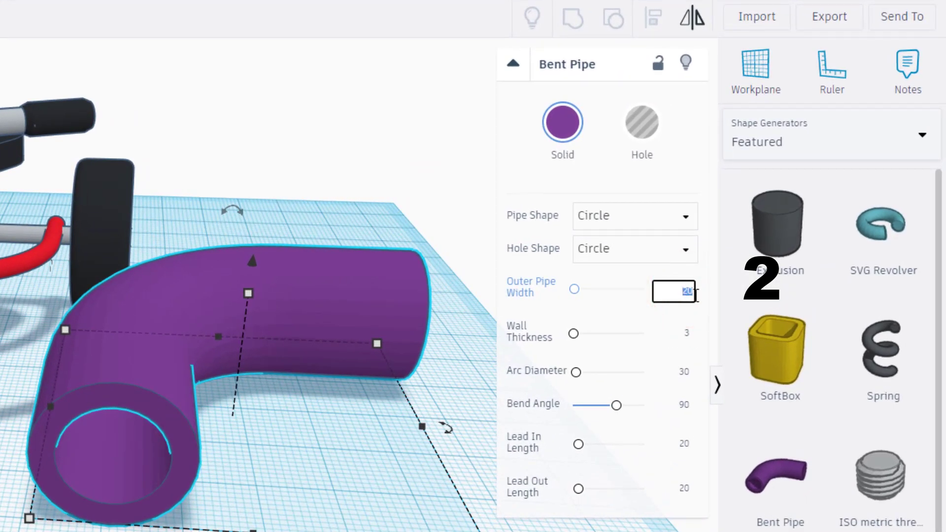
pyautogui.write('2')
pyautogui.click(687, 334)
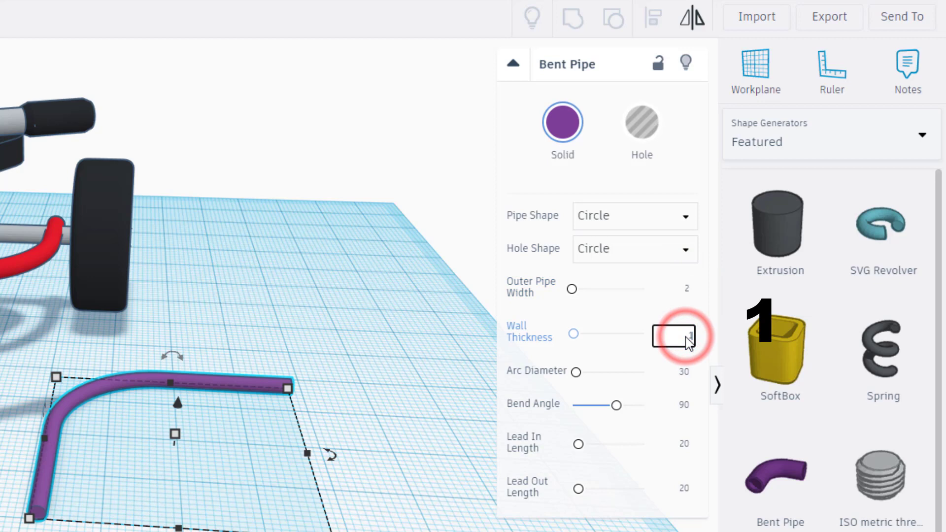
pyautogui.write('1')
pyautogui.click(684, 373)
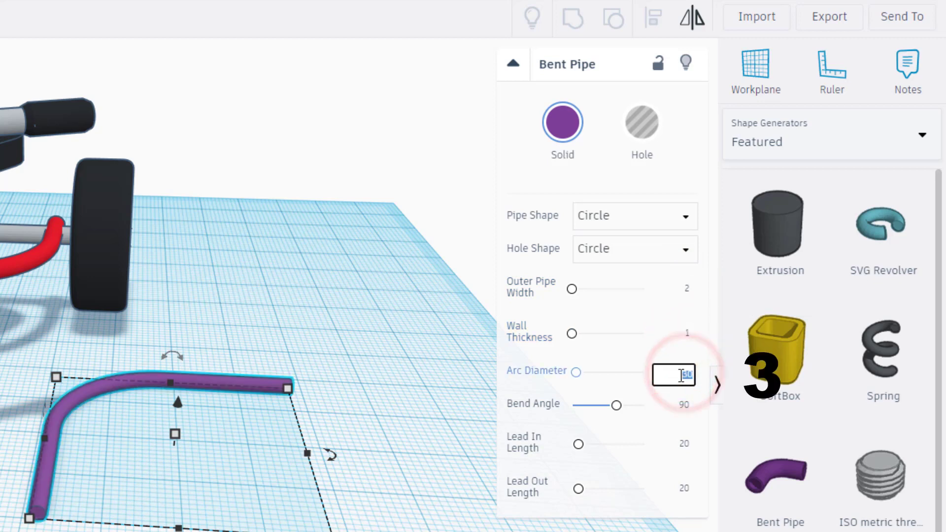
pyautogui.write('3')
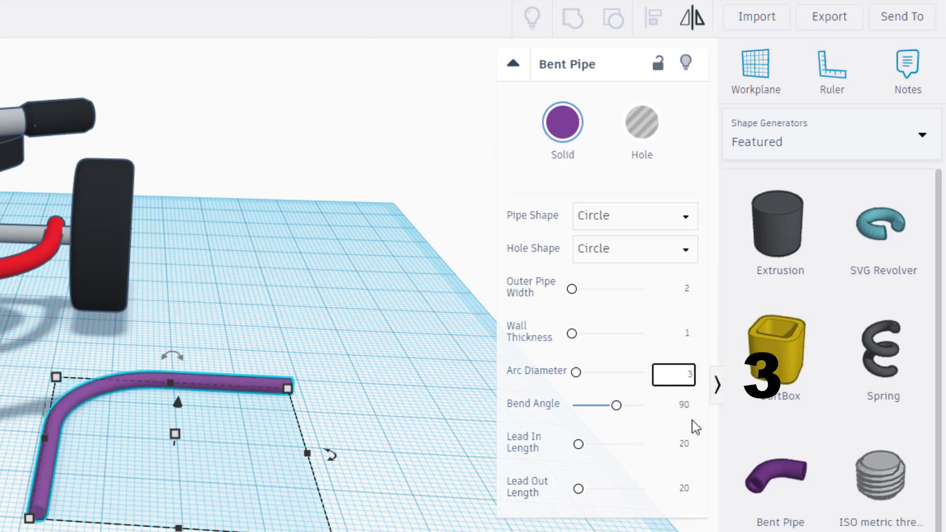
pyautogui.click(683, 444)
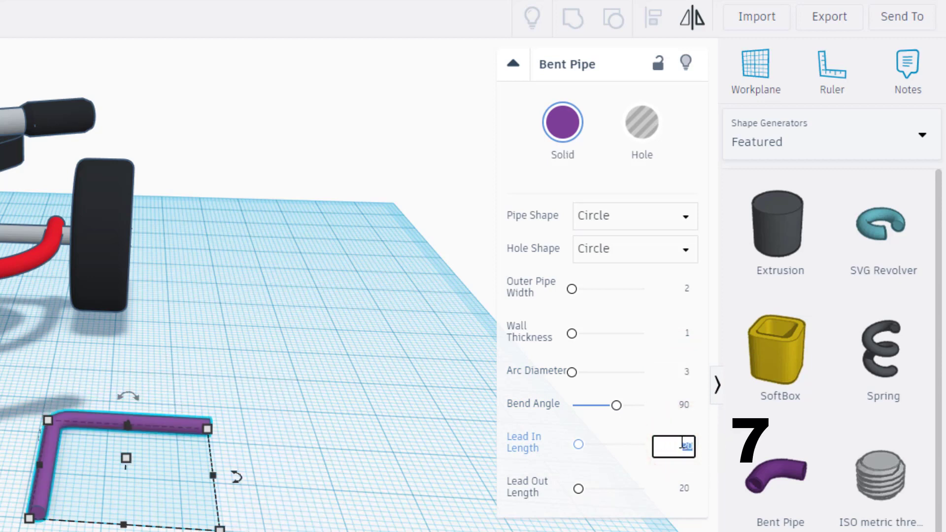
pyautogui.write('7')
pyautogui.click(684, 488)
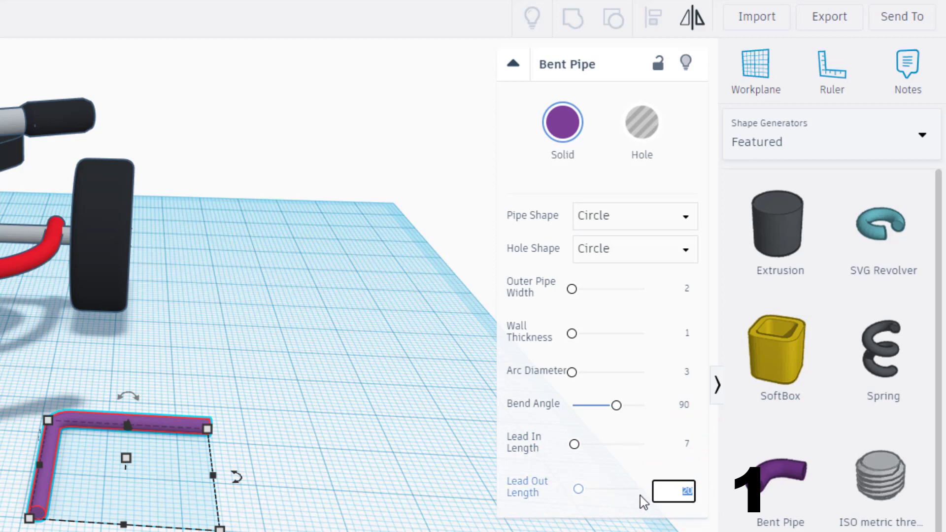
pyautogui.write('1')
pyautogui.click(149, 443)
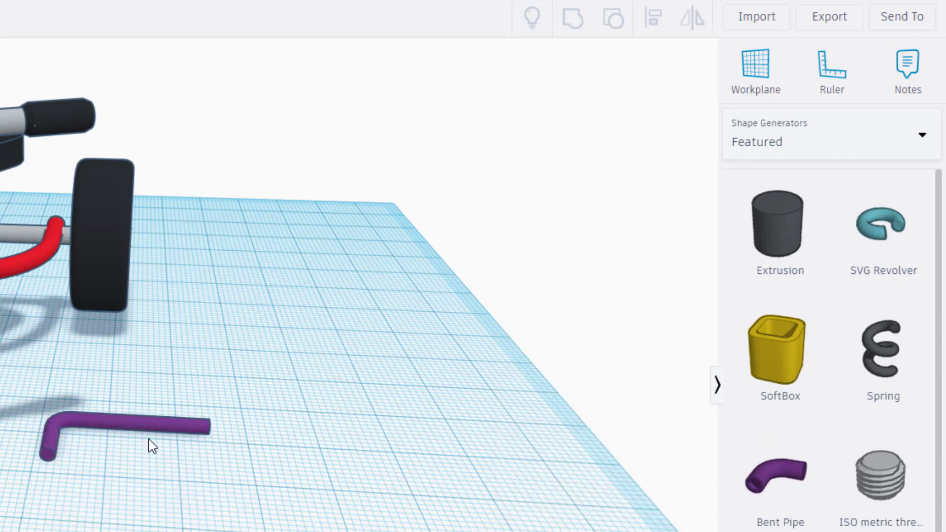
# Rotate the small bent pipe exactly 90° on the workplane
pyautogui.click(116, 461)
pyautogui.moveTo(148, 511); pyautogui.dragTo(96, 431, button='right')
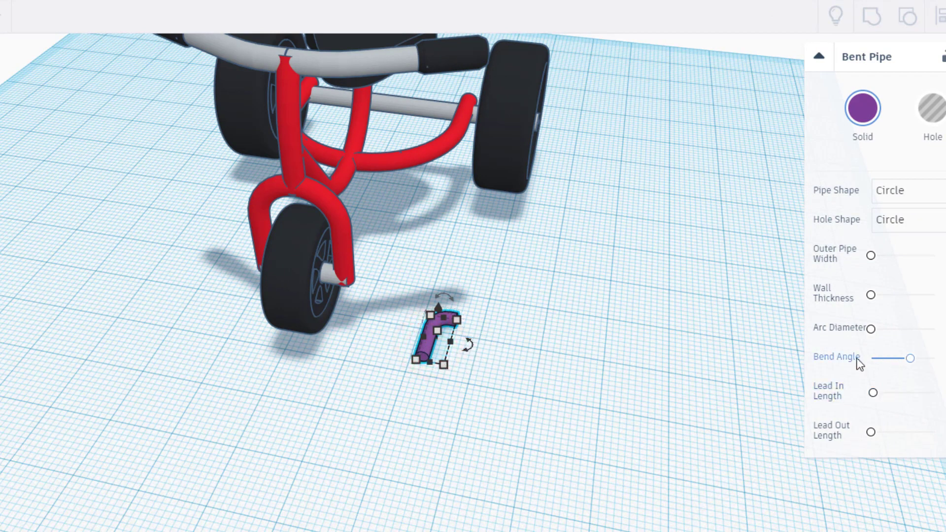
pyautogui.click(495, 348)
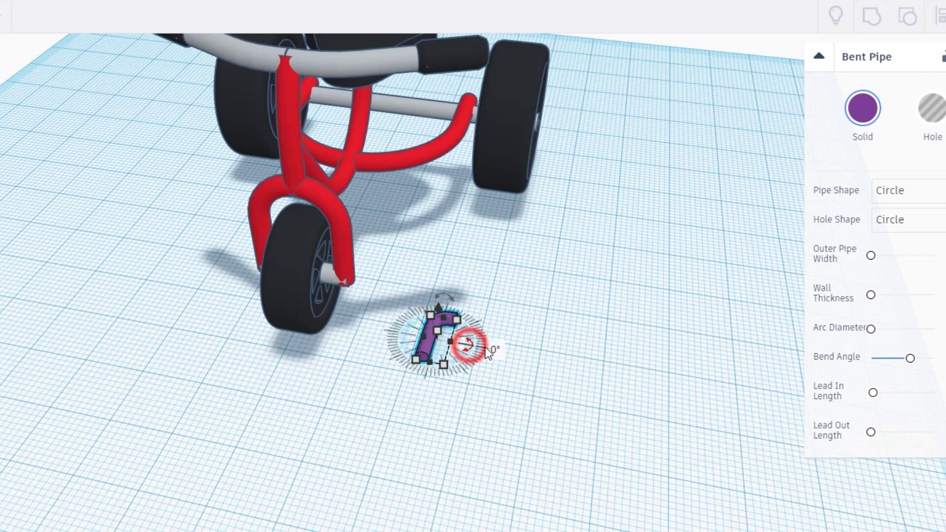
pyautogui.write('90')
pyautogui.press('Return')
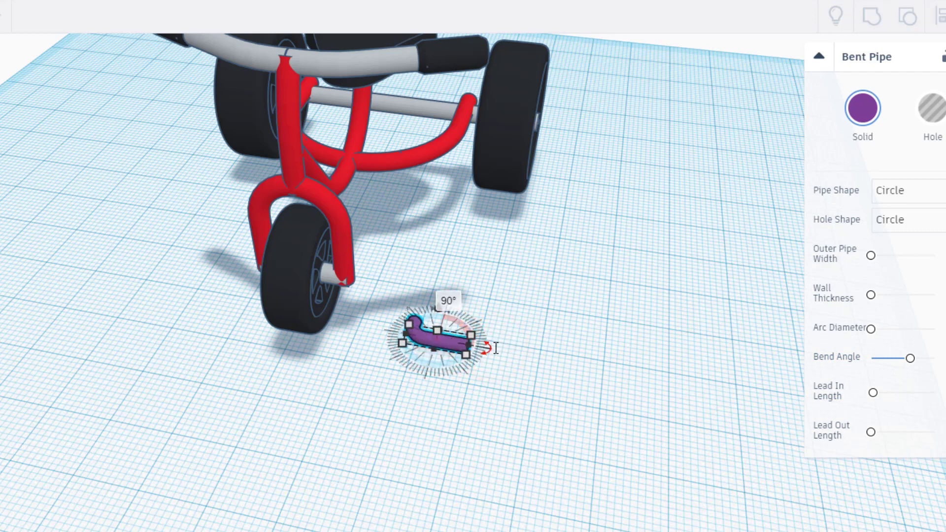
pyautogui.click(433, 398)
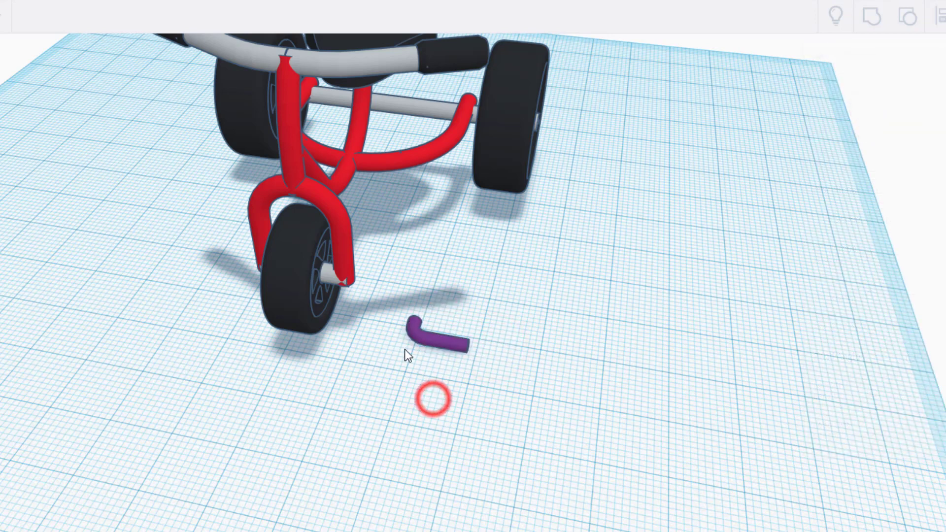
# Duplicate the bent pipe and nudge the copy two steps back behind the original
pyautogui.click(442, 344)
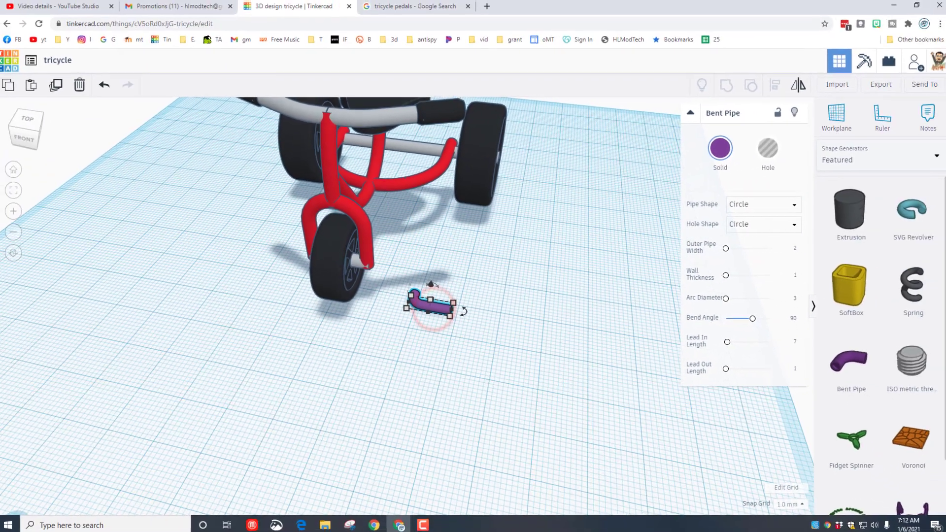
pyautogui.click(17, 191)
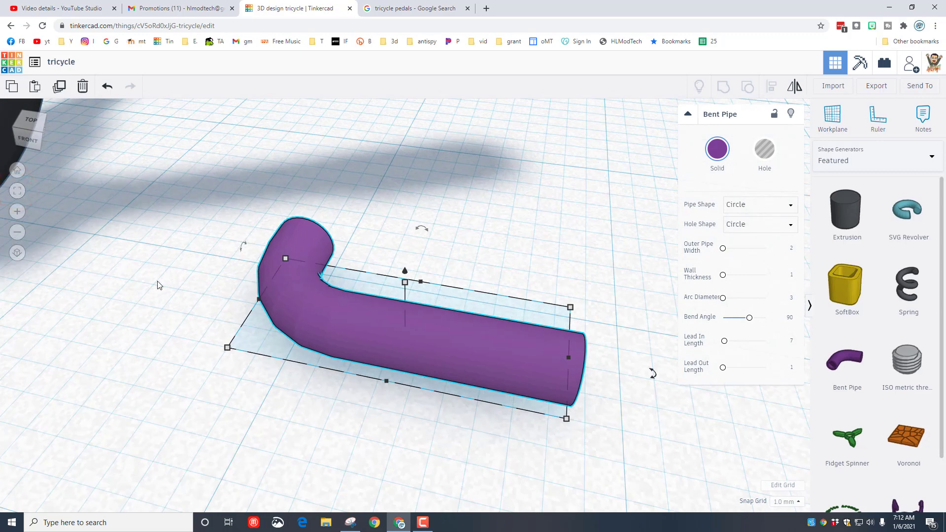
pyautogui.click(59, 86)
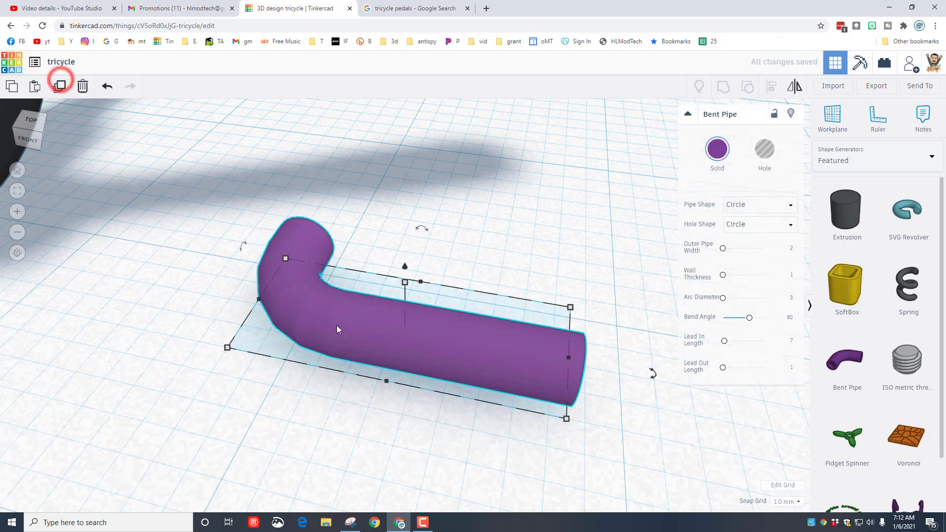
pyautogui.press('Up')
pyautogui.press('Up')
pyautogui.press('Up')
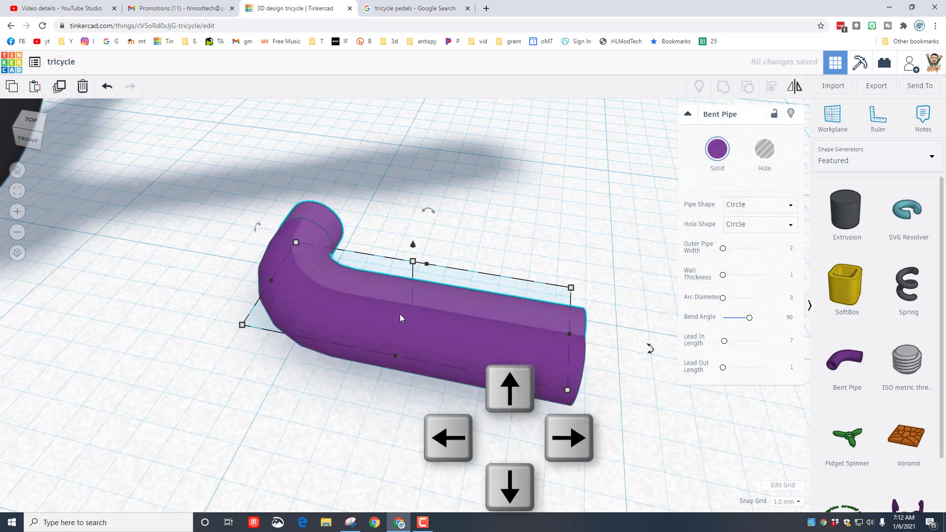
pyautogui.press('Up')
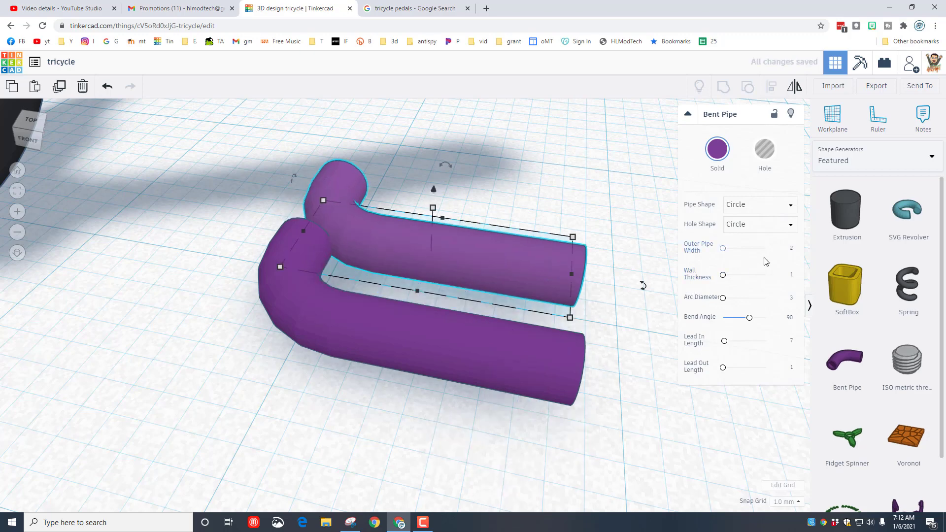
# Mirror the copy front to back and lengthwise so the two bends face opposite ways
pyautogui.click(787, 88)
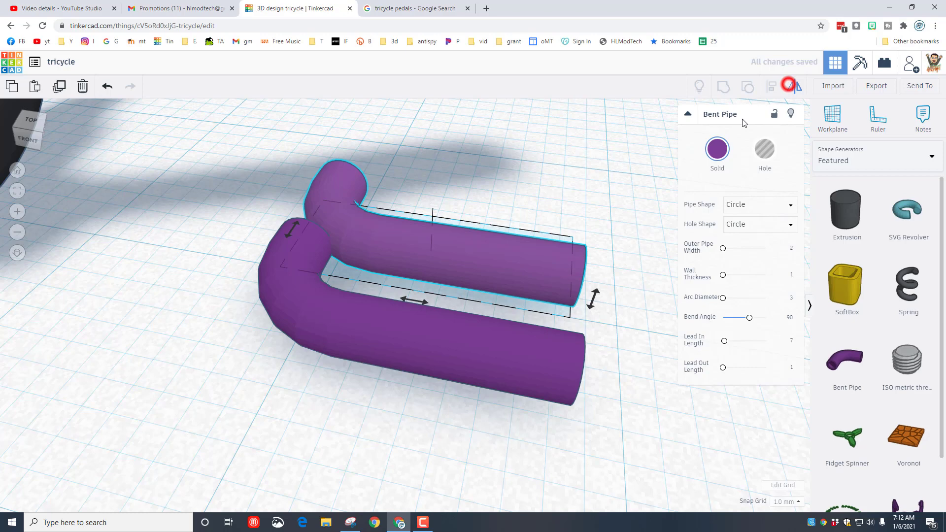
pyautogui.click(407, 300)
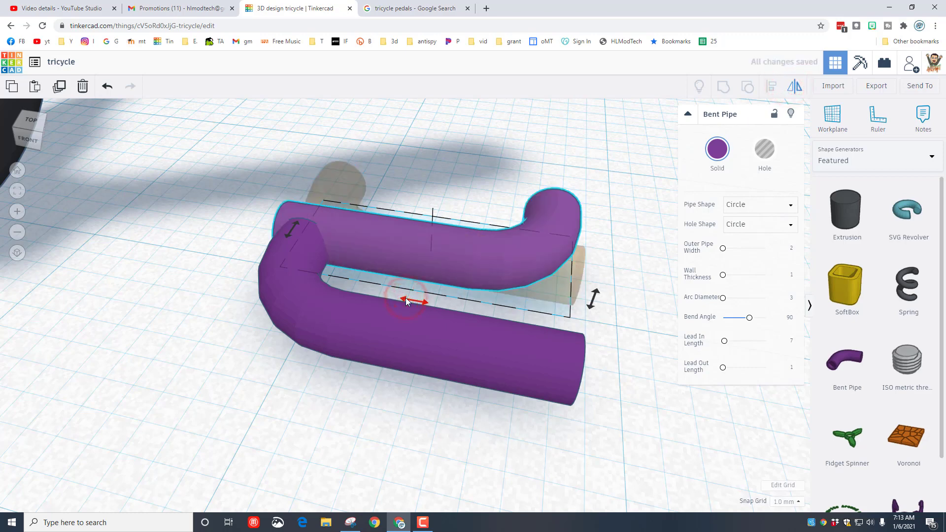
pyautogui.click(292, 233)
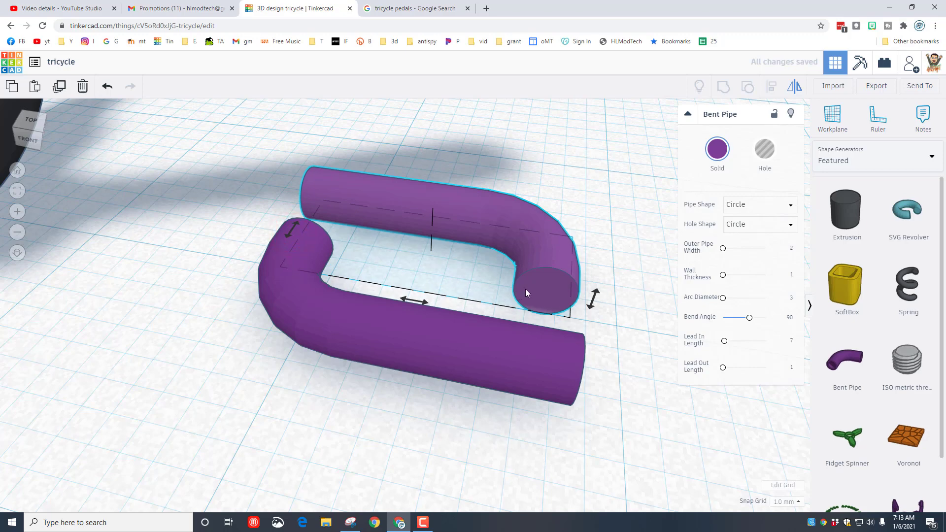
# Slide the copied pipe left toward the original pipe's end
pyautogui.click(290, 404)
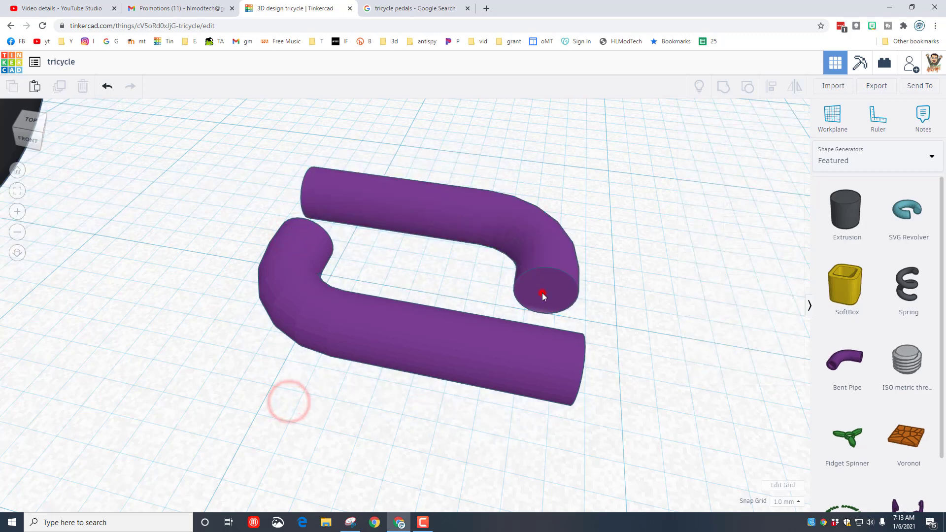
pyautogui.click(542, 294)
pyautogui.press('Left')
pyautogui.press('Left')
pyautogui.press('Left')
pyautogui.press('Left')
pyautogui.press('Left')
pyautogui.press('Left')
pyautogui.press('Left')
pyautogui.press('Left')
pyautogui.press('Left')
pyautogui.press('Left')
pyautogui.press('Left')
pyautogui.press('Left')
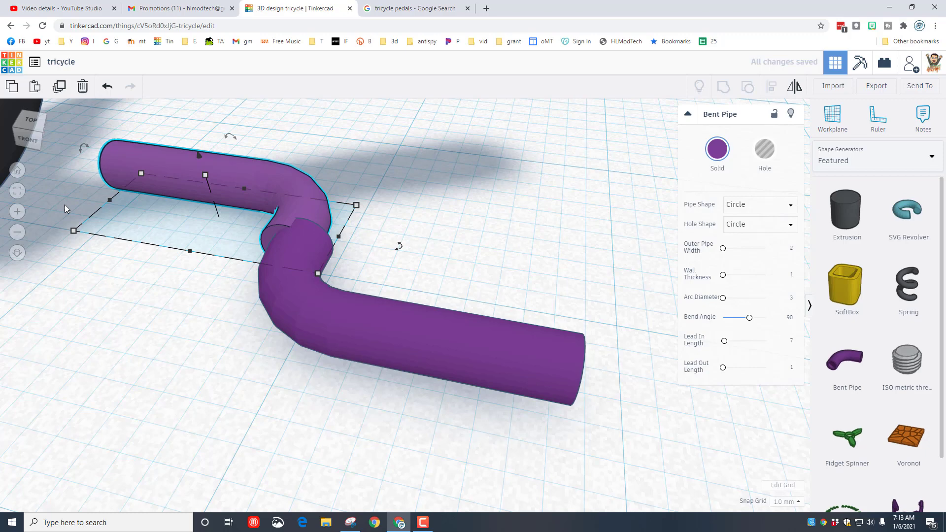
pyautogui.click(46, 117)
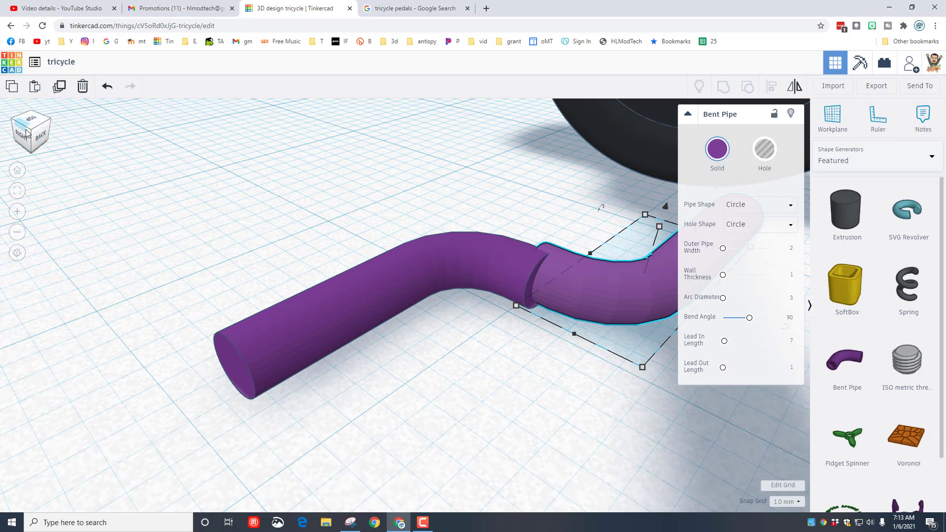
# Place a workplane on the original pipe's end face and drop the copy onto it
pyautogui.click(832, 117)
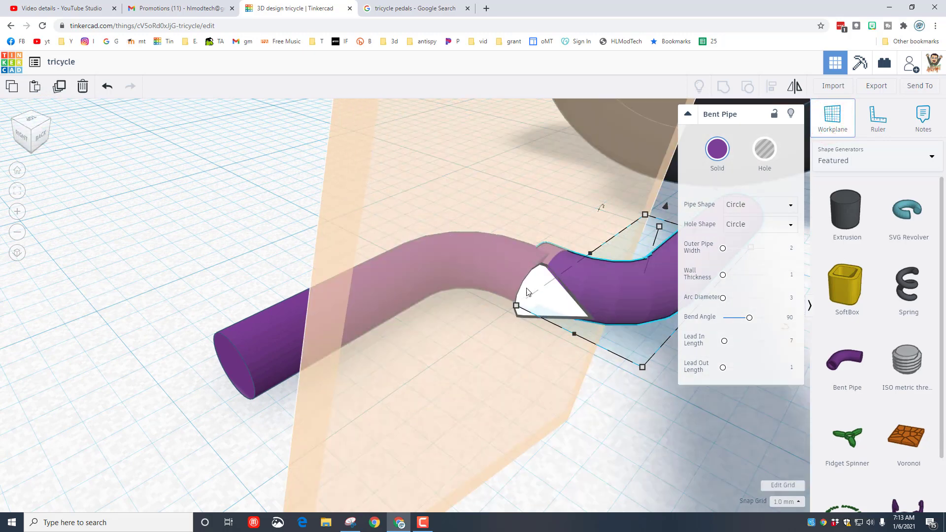
pyautogui.click(526, 287)
pyautogui.click(575, 300)
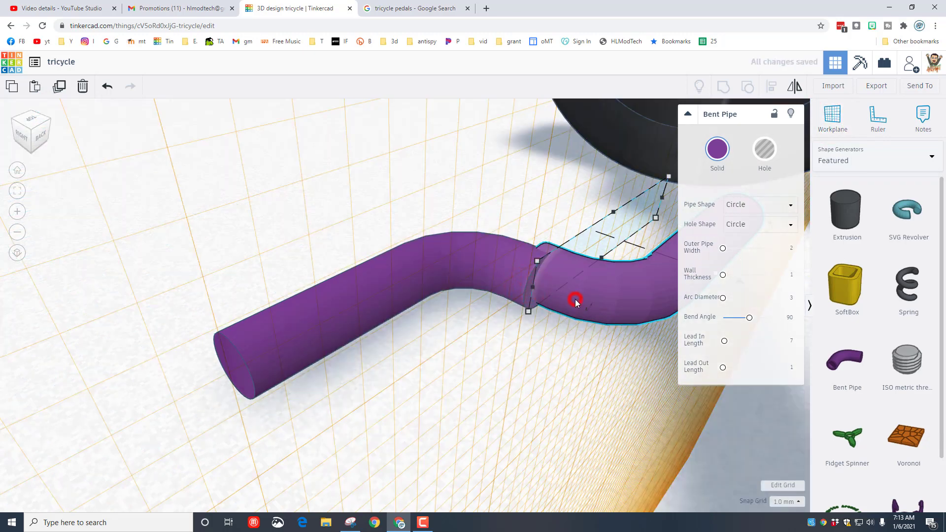
pyautogui.press('d')
pyautogui.click(608, 374)
pyautogui.click(634, 299)
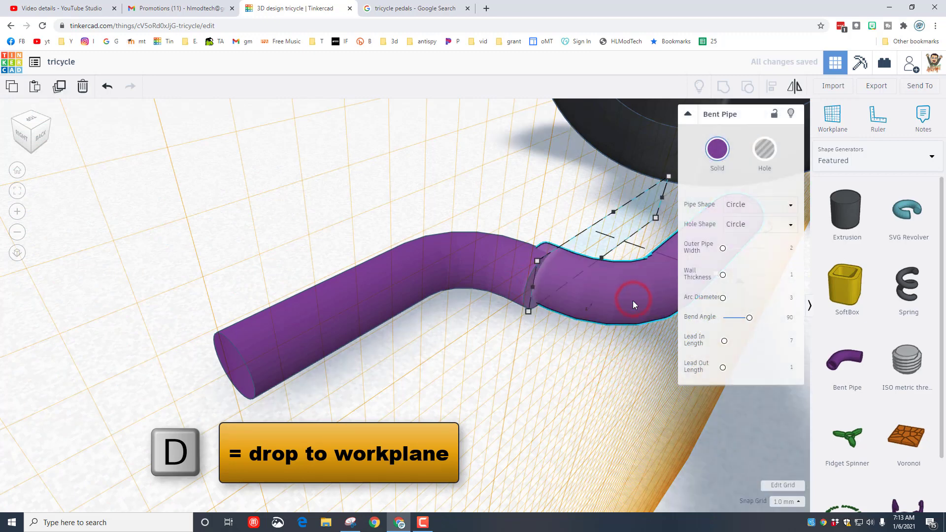
pyautogui.press('d')
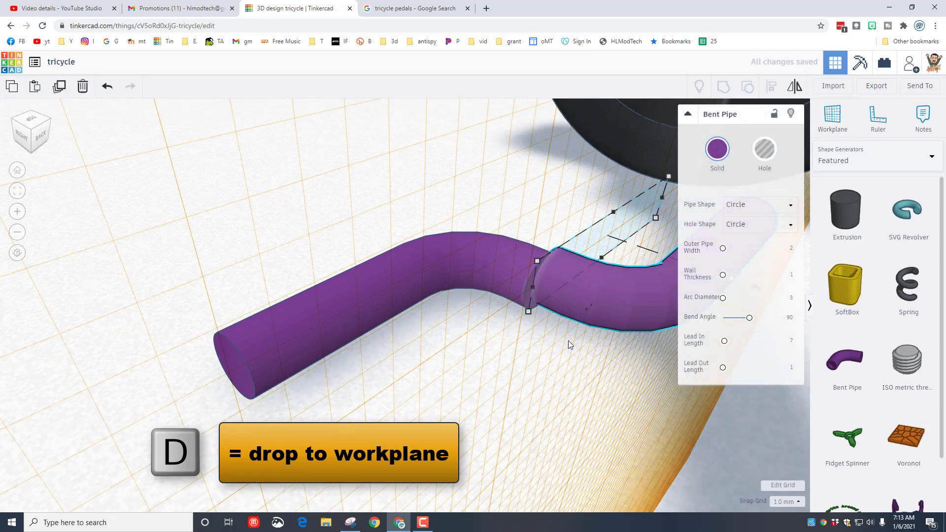
# Set the snap grid to 0.1 mm, nudge the pipes together and group them
pyautogui.click(783, 503)
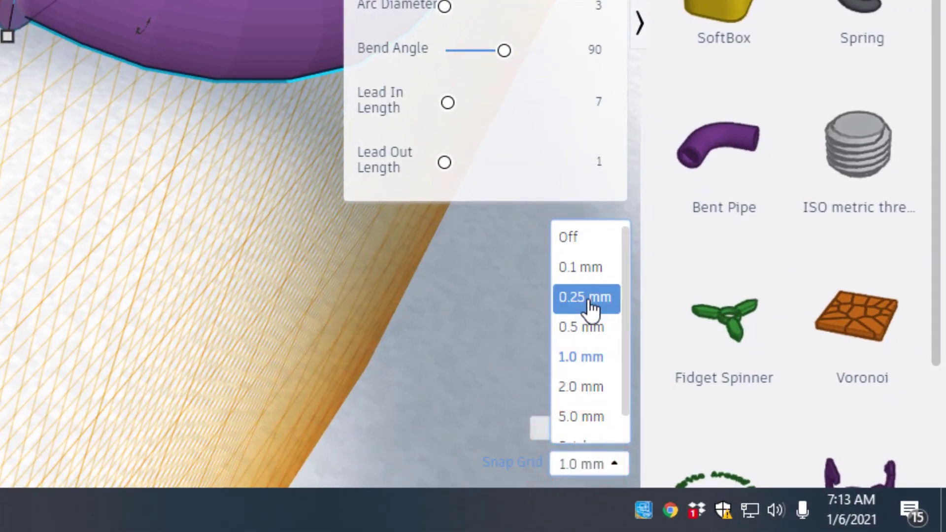
pyautogui.click(589, 271)
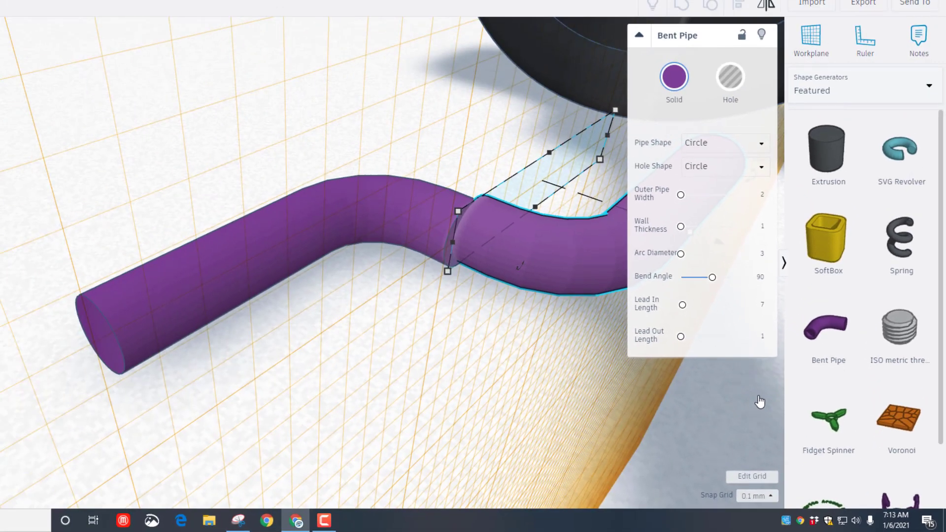
pyautogui.press('Down')
pyautogui.press('Down')
pyautogui.press('Down')
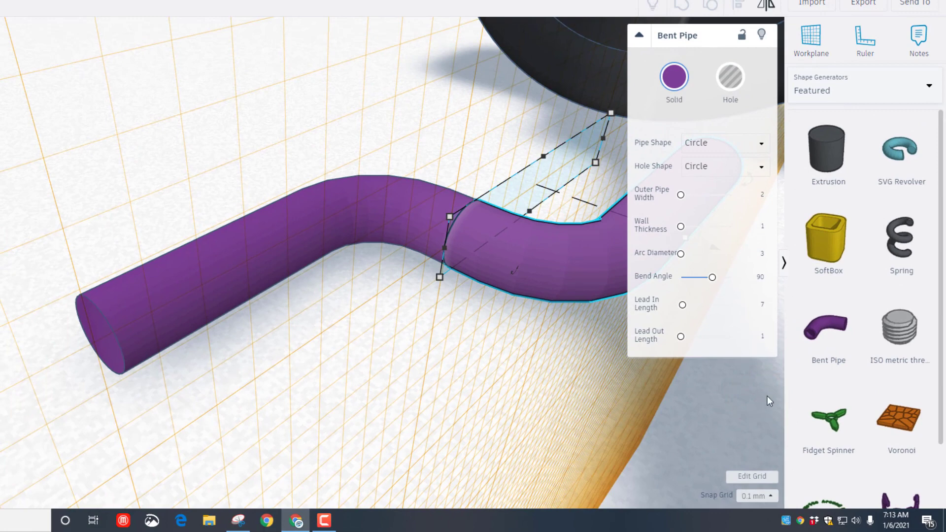
pyautogui.click(327, 320)
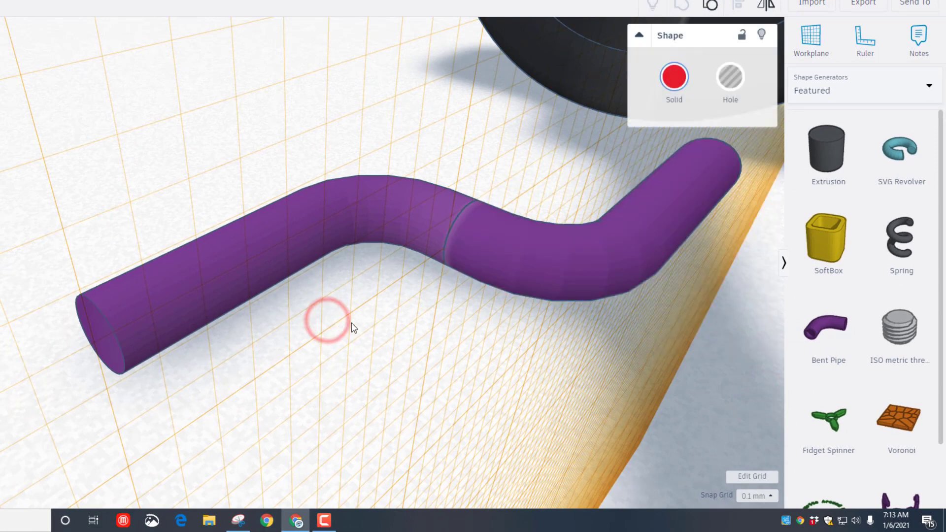
pyautogui.keyDown('shift'); pyautogui.click(397, 261); pyautogui.keyUp('shift')
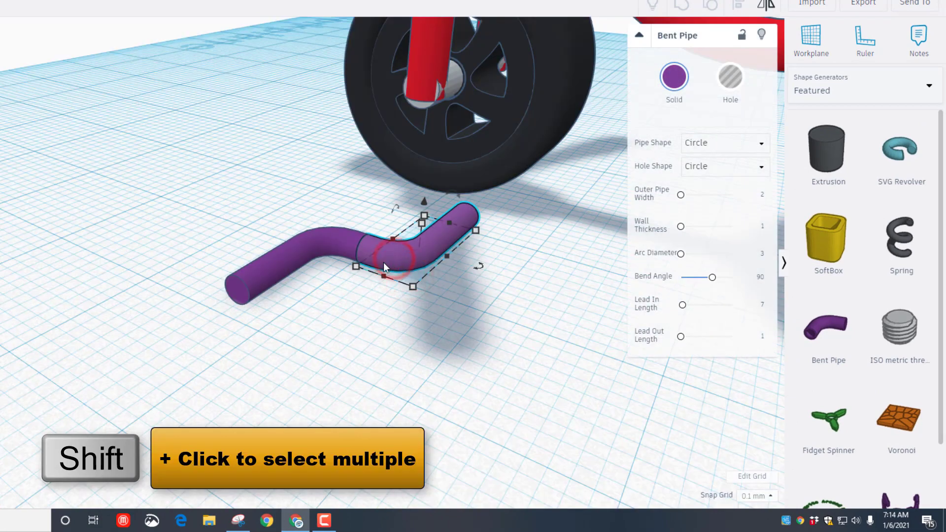
pyautogui.keyDown('shift'); pyautogui.click(289, 253); pyautogui.keyUp('shift')
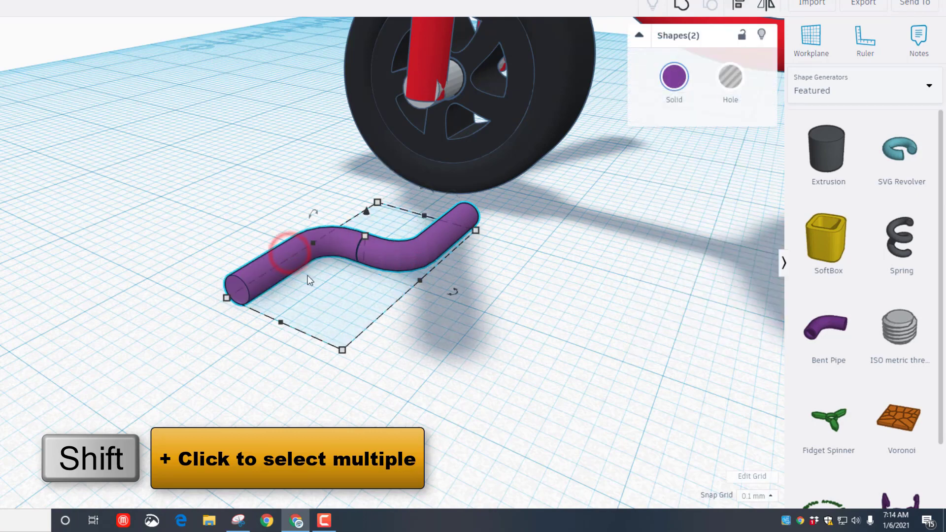
pyautogui.click(676, 7)
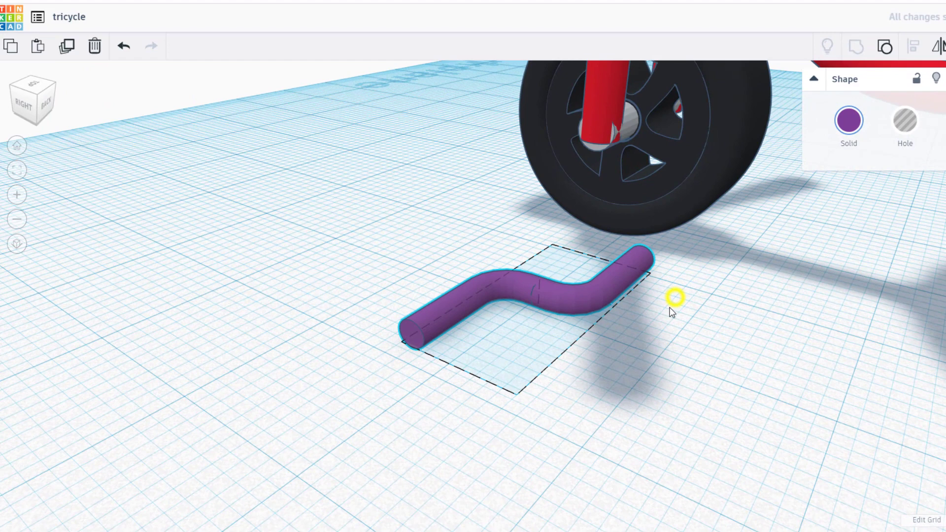
# Duplicate the grouped crank and place the copy against the original's right end
pyautogui.click(625, 360)
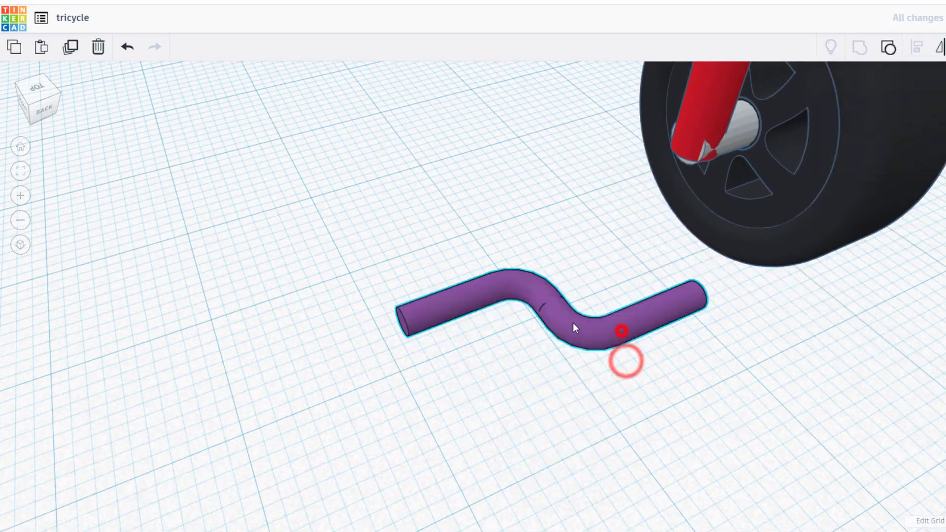
pyautogui.click(618, 327)
pyautogui.click(77, 48)
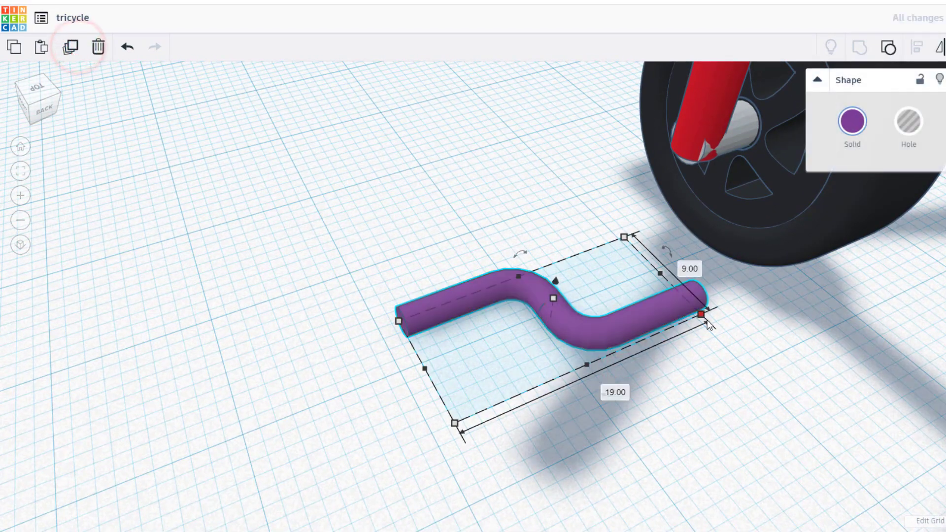
pyautogui.moveTo(606, 324); pyautogui.dragTo(900, 298)
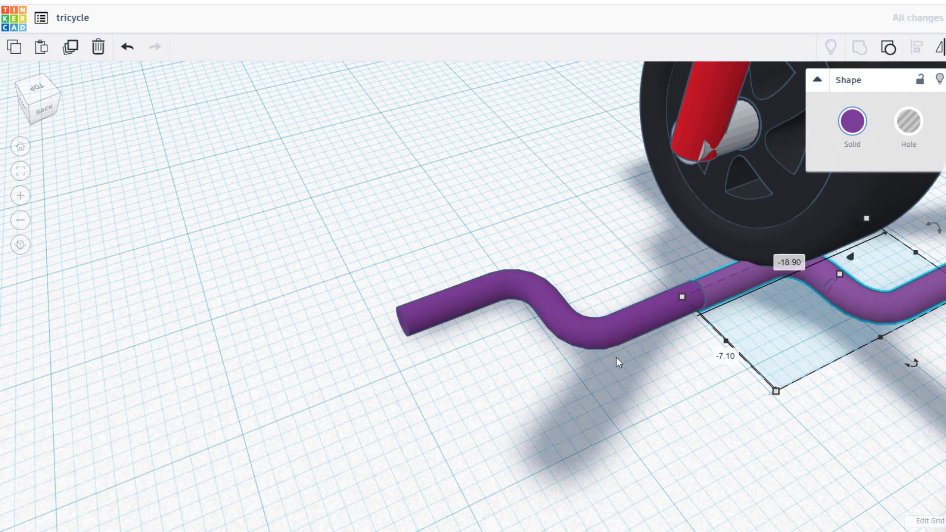
pyautogui.moveTo(658, 365); pyautogui.dragTo(476, 316, button='right')
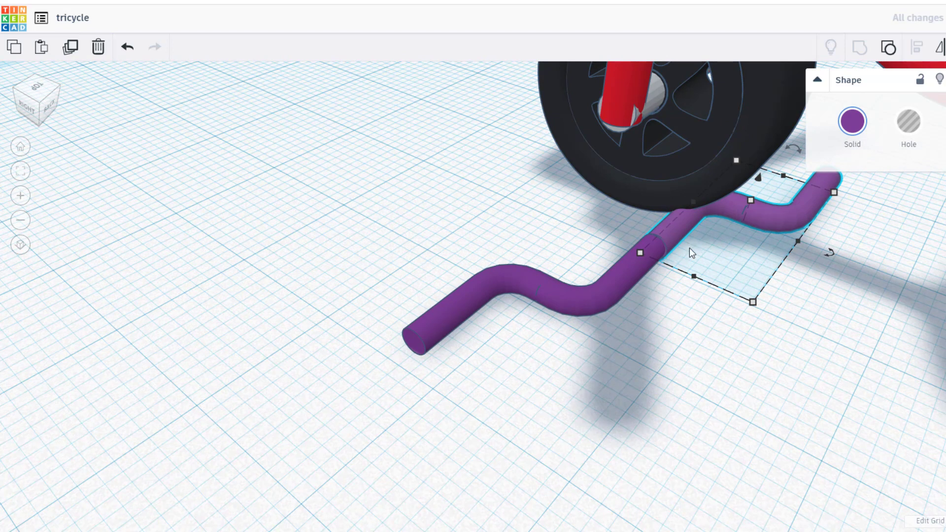
# Drop the lower crank piece onto a workplane set on the other pipe's end face
pyautogui.scroll(3, 690, 247)
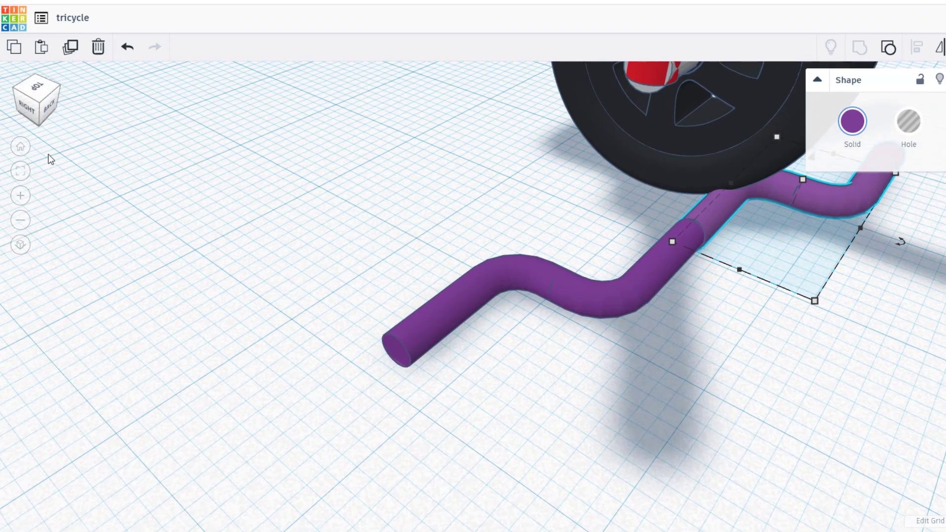
pyautogui.click(20, 170)
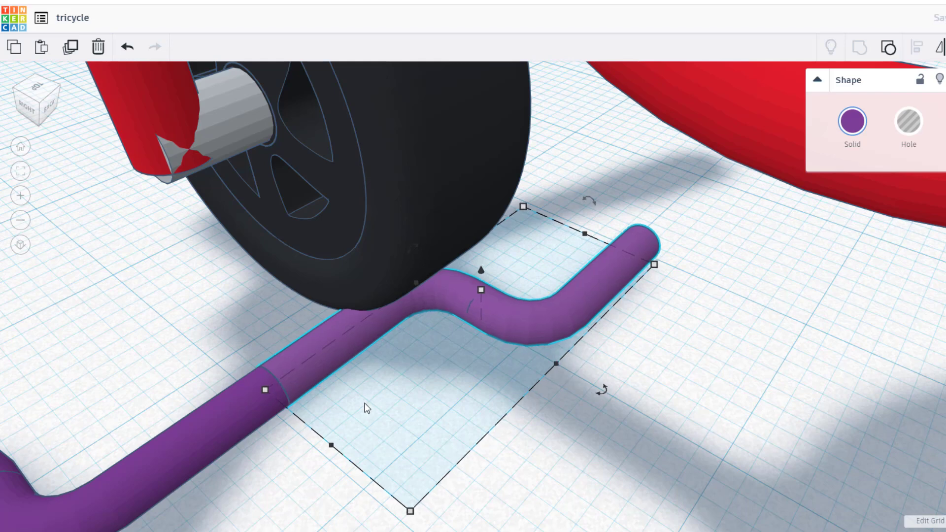
pyautogui.click(311, 456)
pyautogui.click(297, 391)
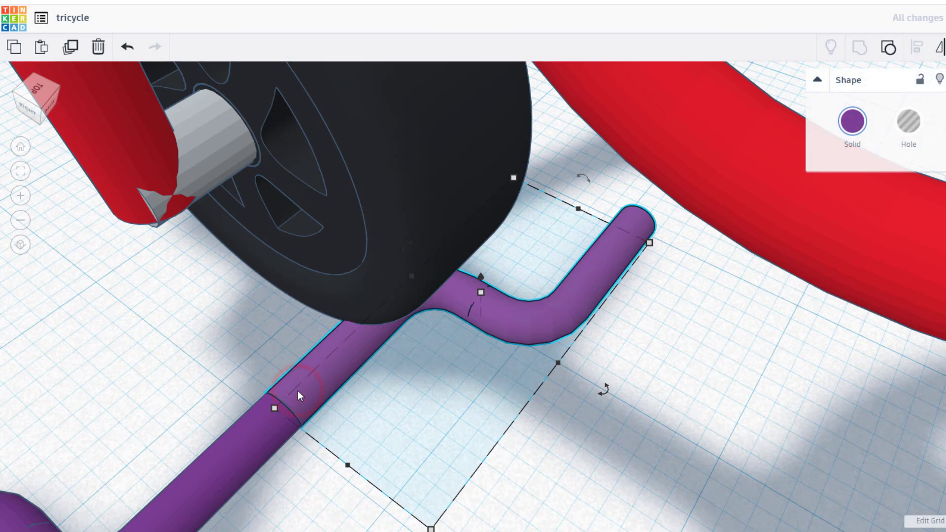
pyautogui.press('Up')
pyautogui.press('Up')
pyautogui.press('Up')
pyautogui.press('Up')
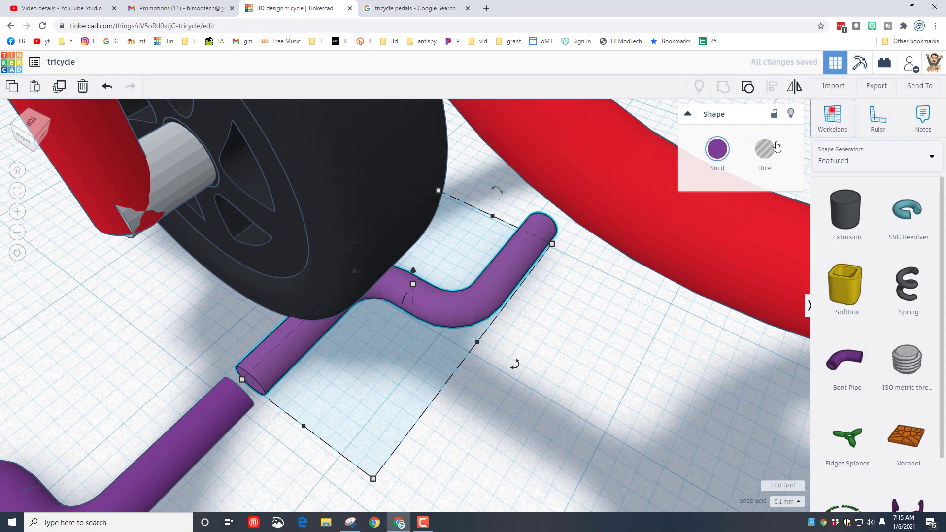
pyautogui.click(832, 115)
pyautogui.click(250, 382)
pyautogui.click(220, 404)
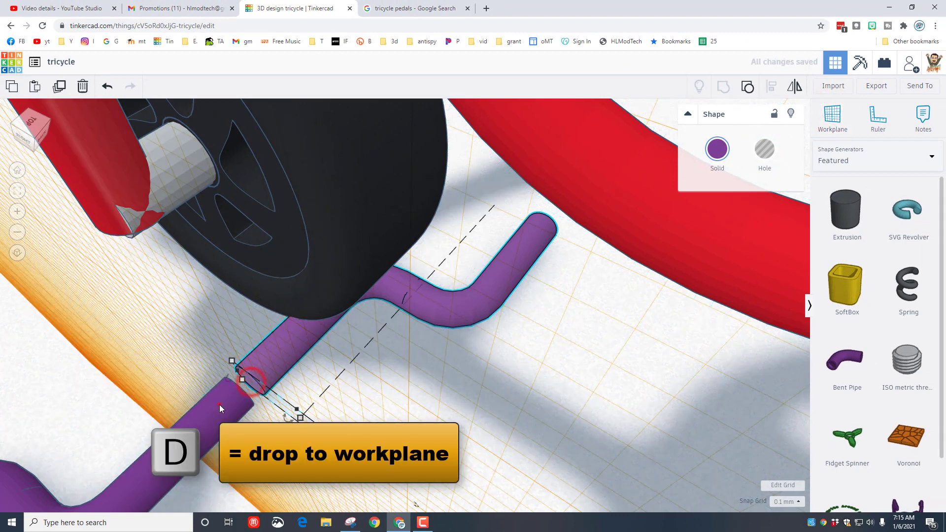
pyautogui.press('d')
# Group the lower and upper purple pipe pieces into one crank
pyautogui.click(272, 417)
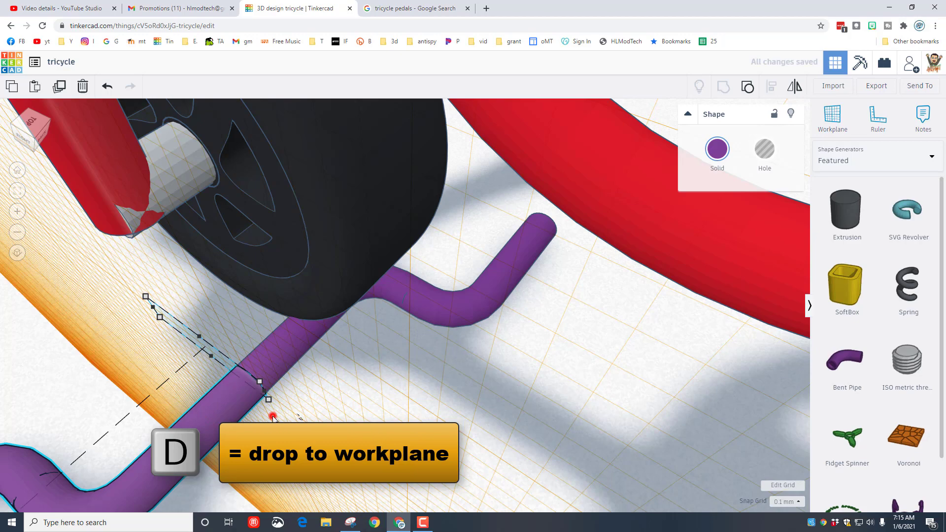
pyautogui.moveTo(272, 418); pyautogui.dragTo(329, 424, button='right')
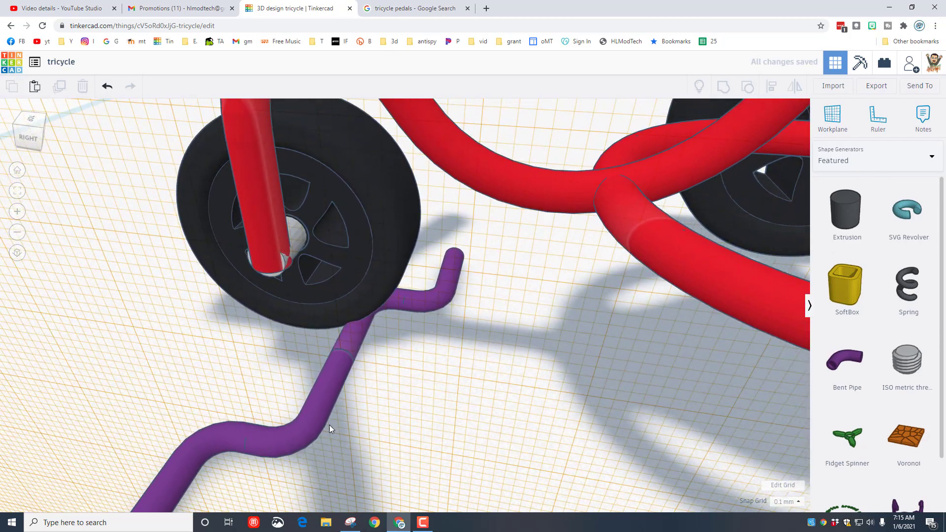
pyautogui.click(327, 397)
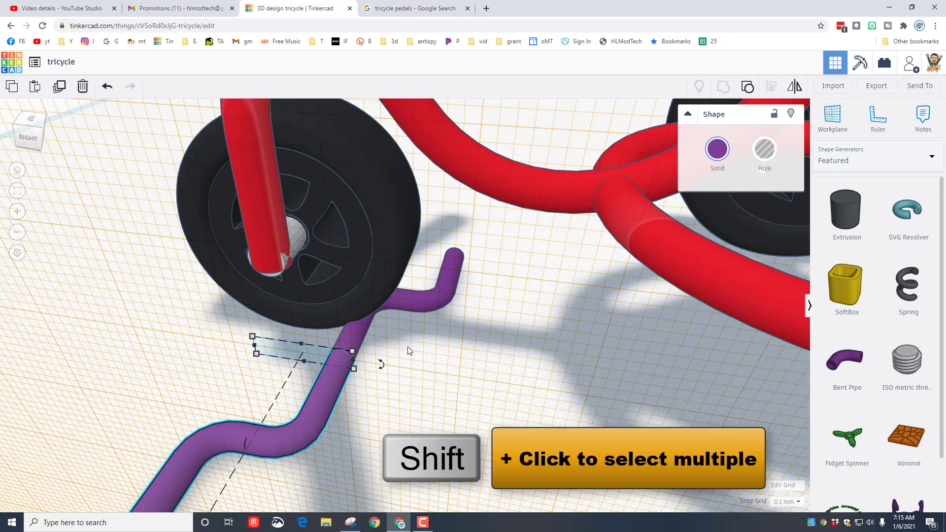
pyautogui.keyDown('shift'); pyautogui.click(436, 301); pyautogui.keyUp('shift')
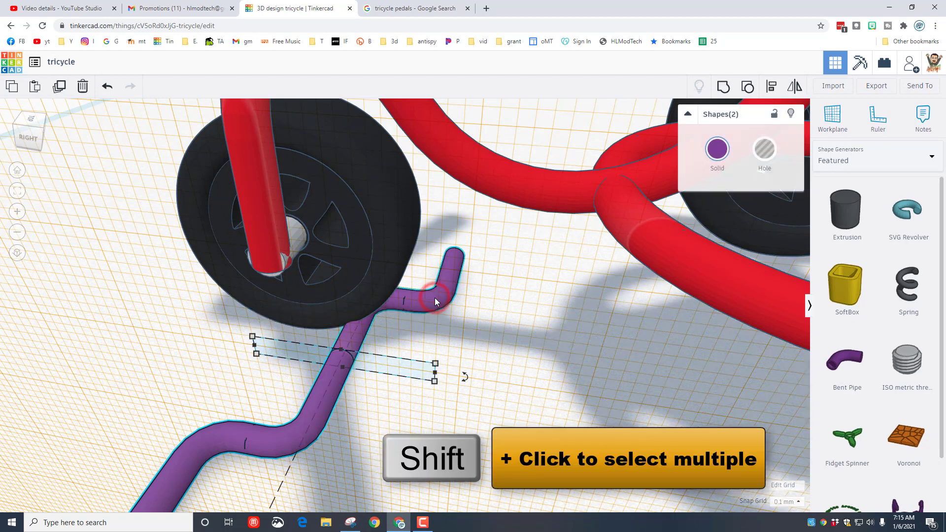
pyautogui.click(724, 88)
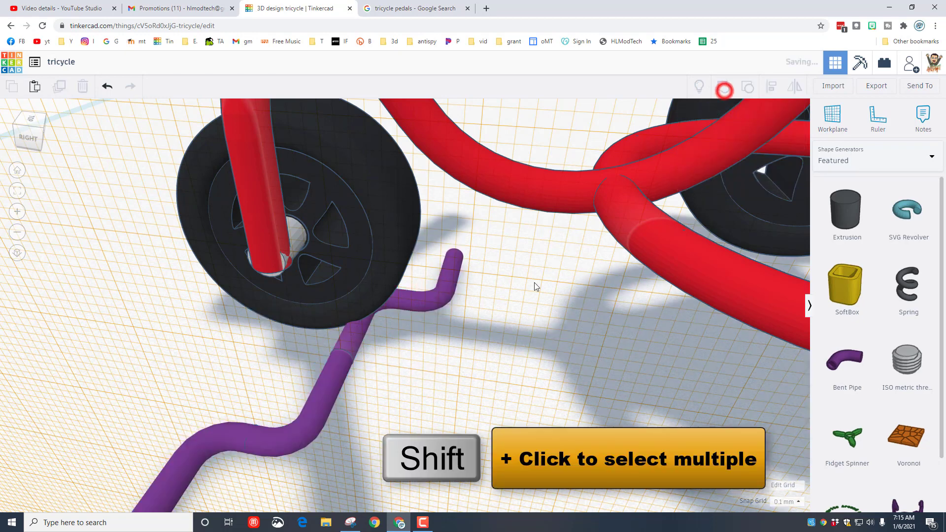
pyautogui.scroll(-3, 335, 465)
# Centre-align the pedal crank with the front wheel and red frame, then nudge slightly up
pyautogui.moveTo(337, 474); pyautogui.dragTo(428, 396)
pyautogui.moveTo(342, 391); pyautogui.dragTo(506, 393, button='right')
pyautogui.click(524, 408)
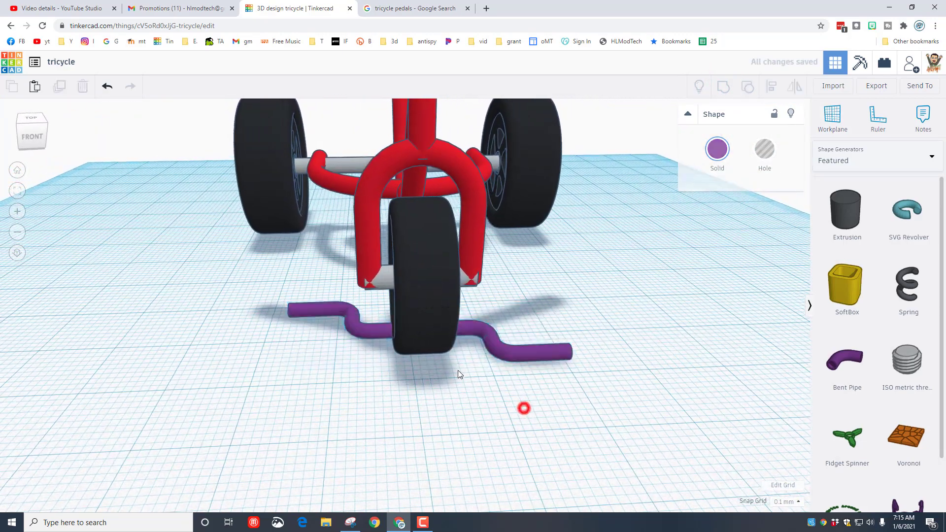
pyautogui.click(501, 355)
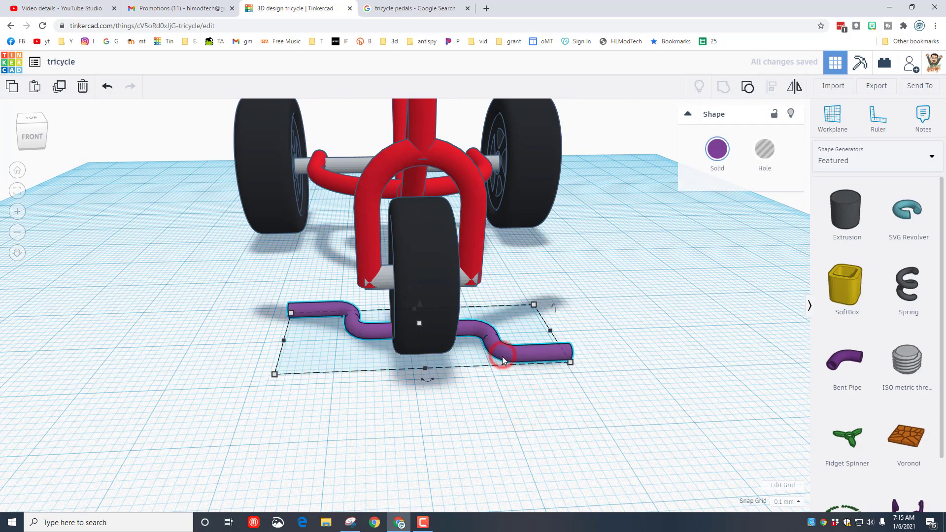
pyautogui.keyDown('shift'); pyautogui.click(427, 265); pyautogui.keyUp('shift')
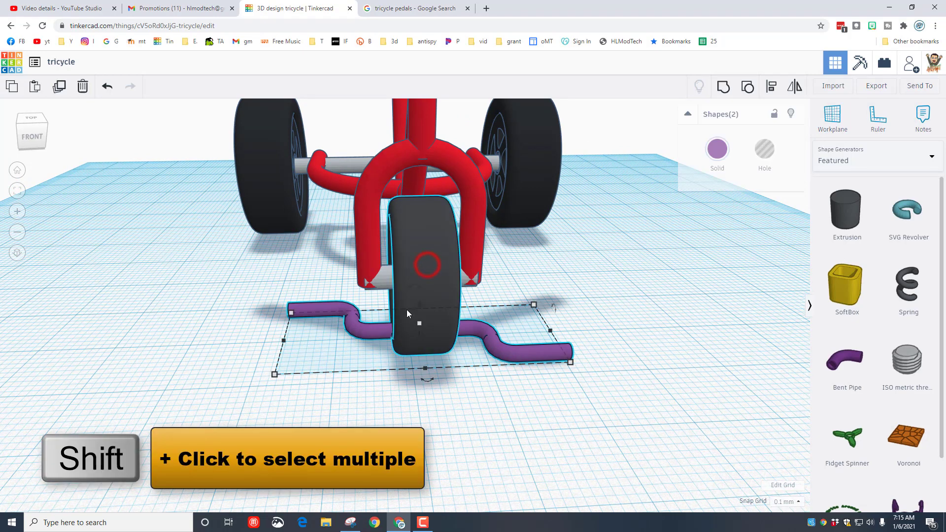
pyautogui.keyDown('shift'); pyautogui.click(421, 124); pyautogui.keyUp('shift')
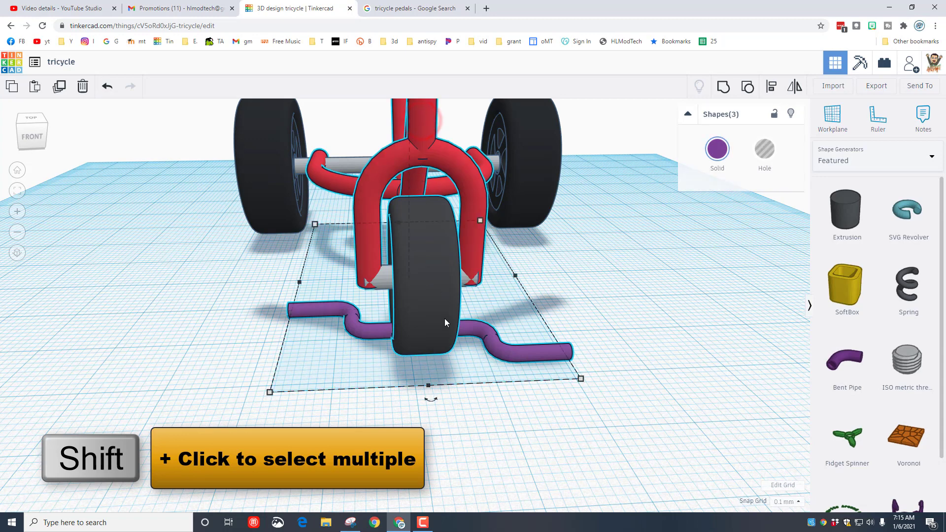
pyautogui.click(775, 88)
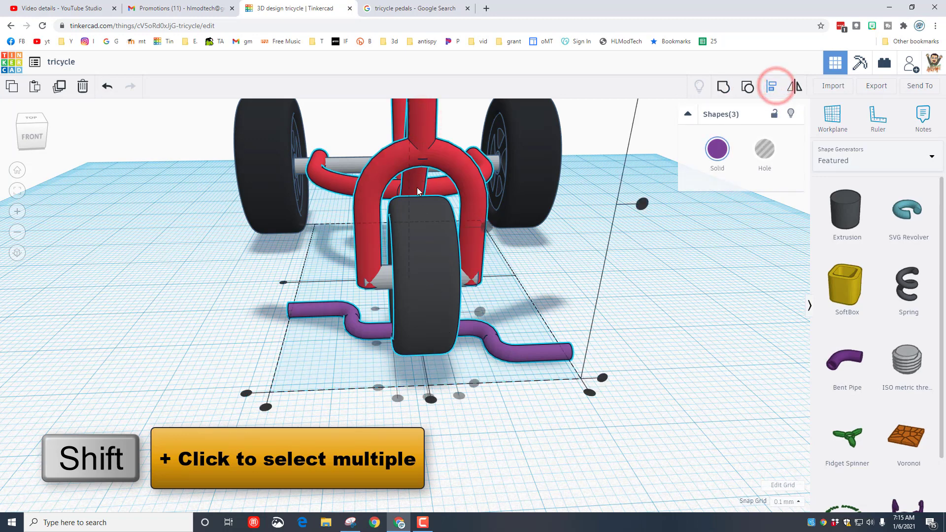
pyautogui.click(421, 129)
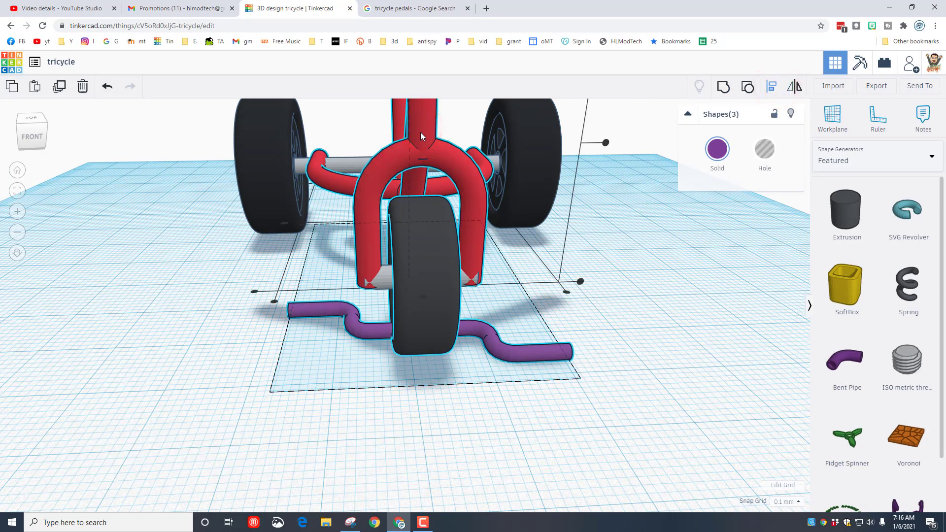
pyautogui.scroll(-4, 410, 339)
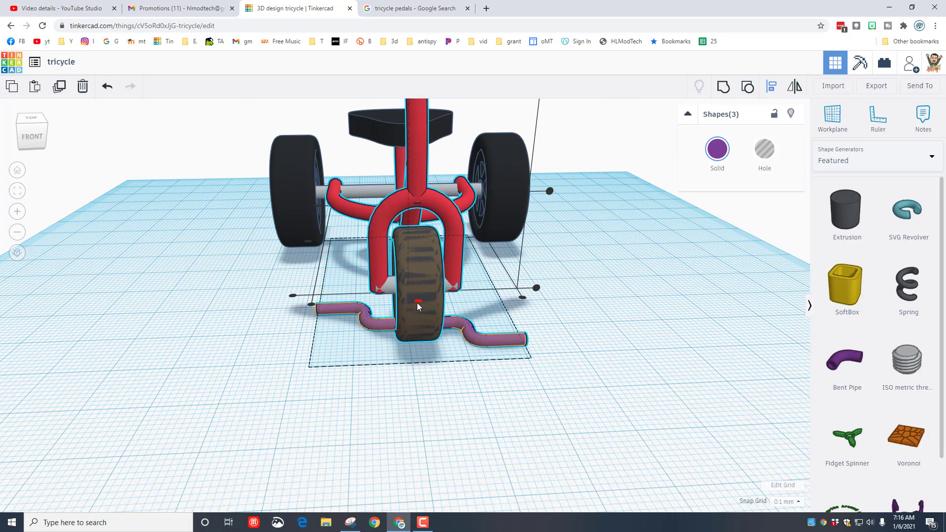
pyautogui.hotkey('ctrl', 'Up')
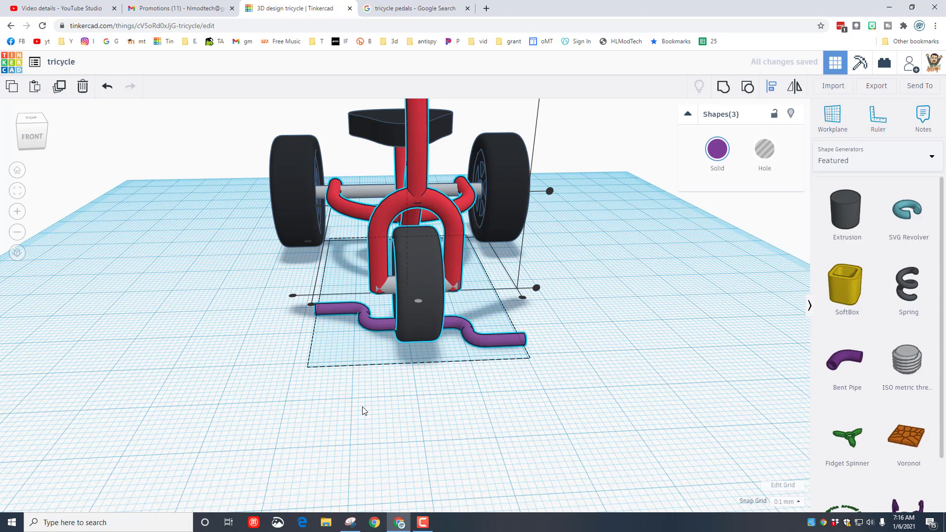
# With snap at 1.0 mm, raise the pedal crank into the front hub and nudge it right
pyautogui.click(371, 350)
pyautogui.moveTo(371, 349); pyautogui.dragTo(430, 338, button='right')
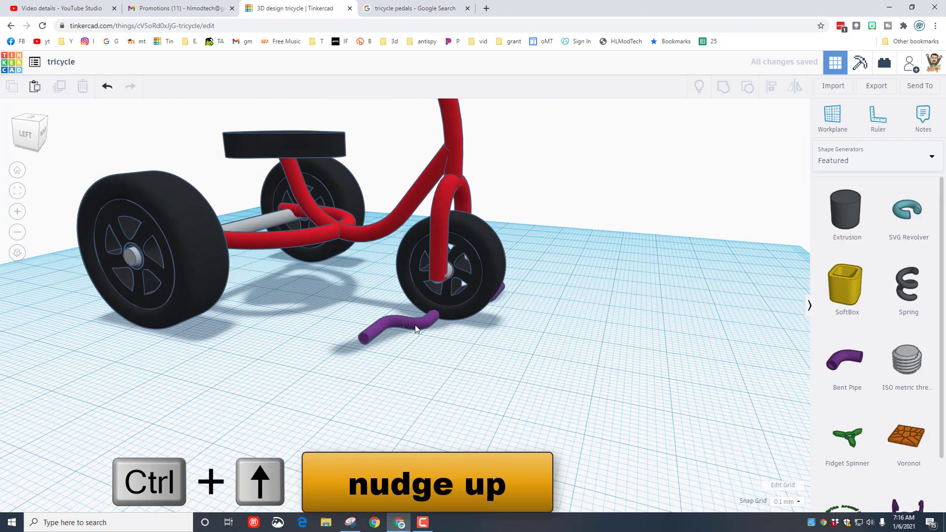
pyautogui.click(415, 324)
pyautogui.hotkey('ctrl', 'Up')
pyautogui.hotkey('ctrl', 'Up')
pyautogui.hotkey('ctrl', 'Up')
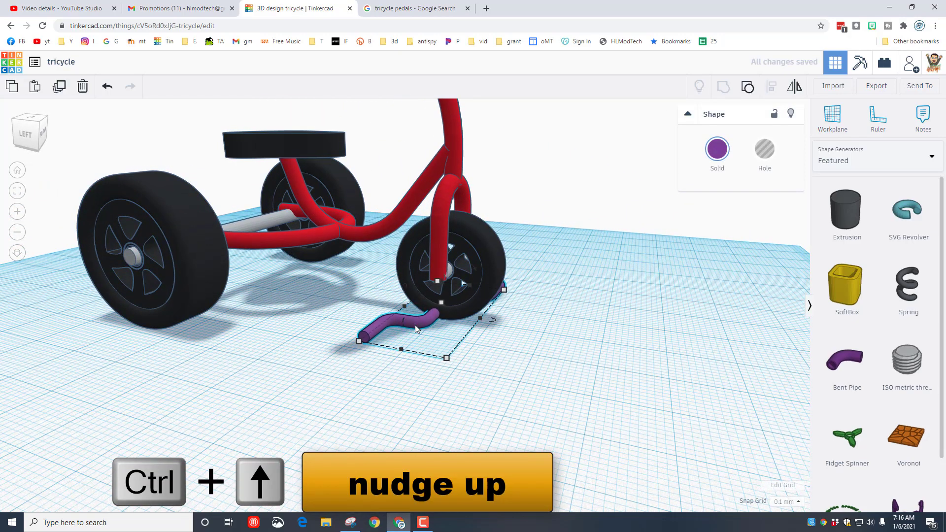
pyautogui.click(785, 501)
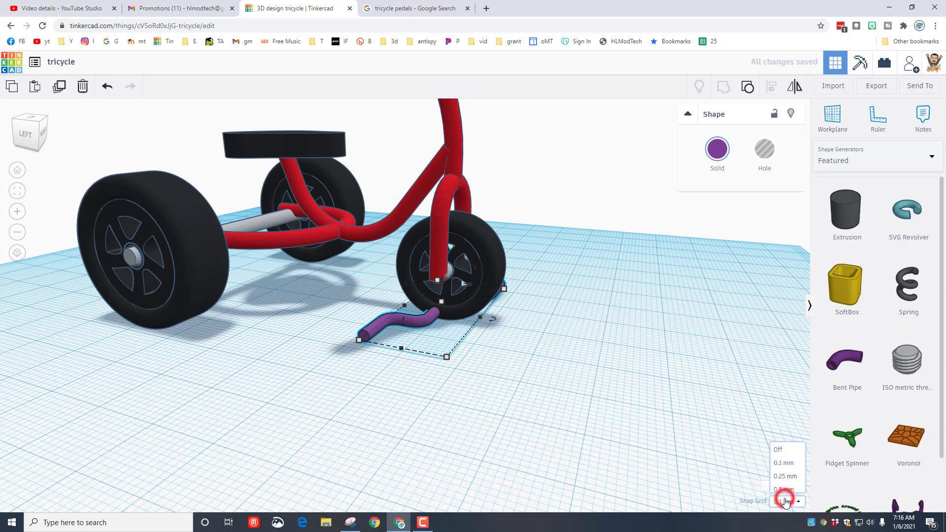
pyautogui.click(784, 459)
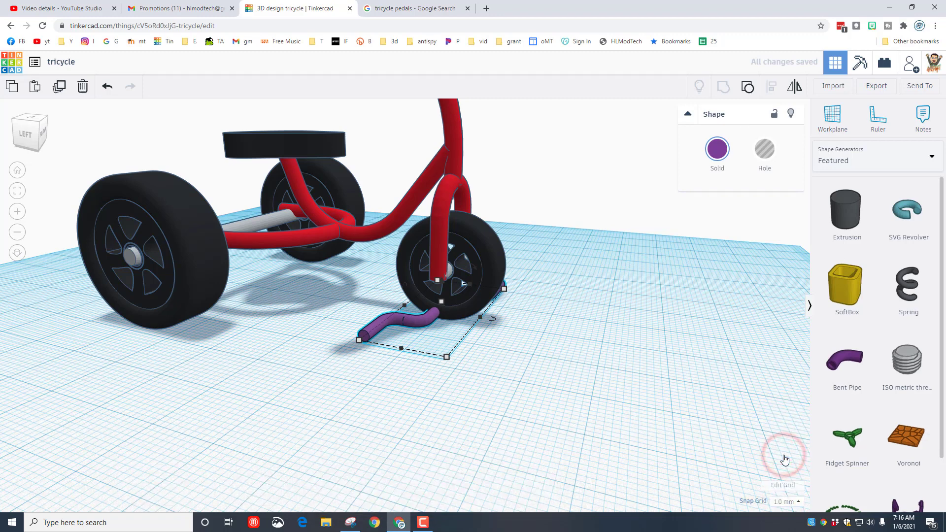
pyautogui.hotkey('ctrl', 'Up')
pyautogui.hotkey('ctrl', 'Up')
pyautogui.hotkey('ctrl', 'Up')
pyautogui.hotkey('ctrl', 'Up')
pyautogui.hotkey('ctrl', 'Up')
pyautogui.hotkey('ctrl', 'Up')
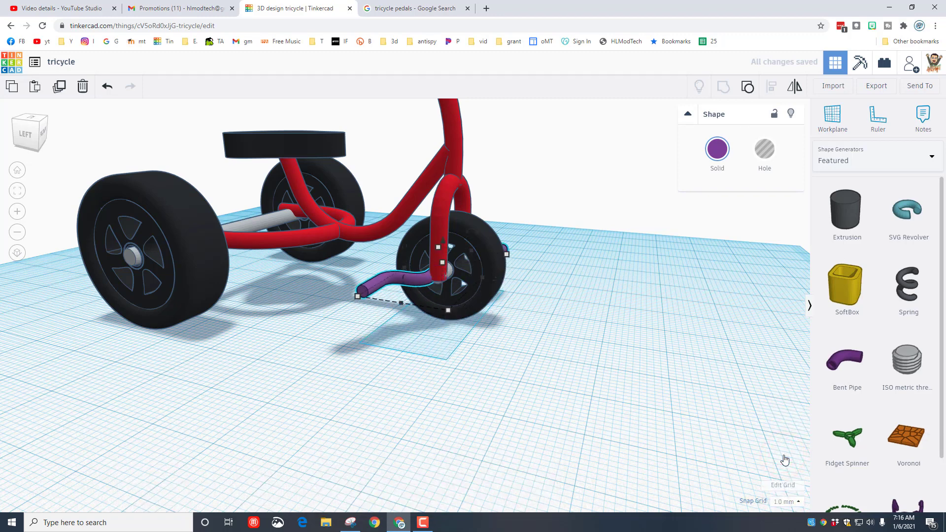
pyautogui.press('Right')
pyautogui.press('Right')
pyautogui.press('Right')
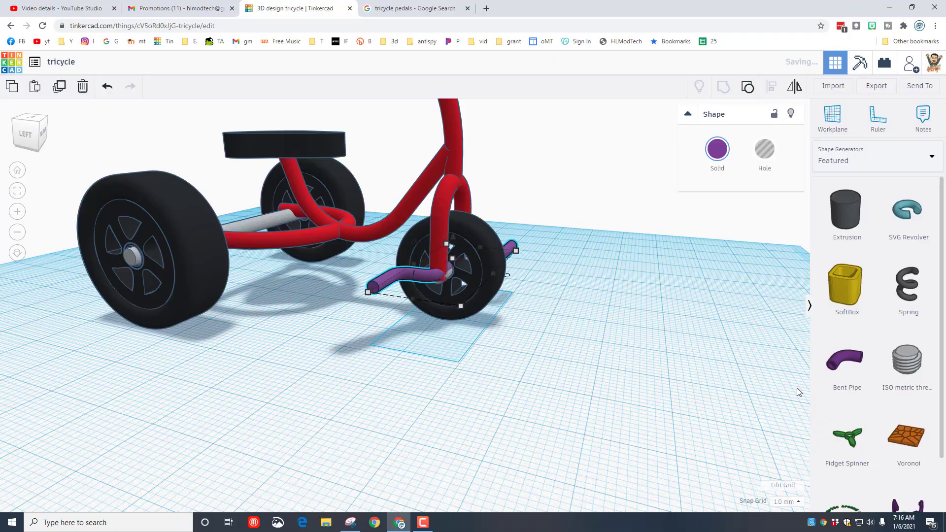
pyautogui.moveTo(688, 365); pyautogui.dragTo(504, 342, button='right')
# Rotate the pedal crank -146° around the wheel axle
pyautogui.click(505, 341)
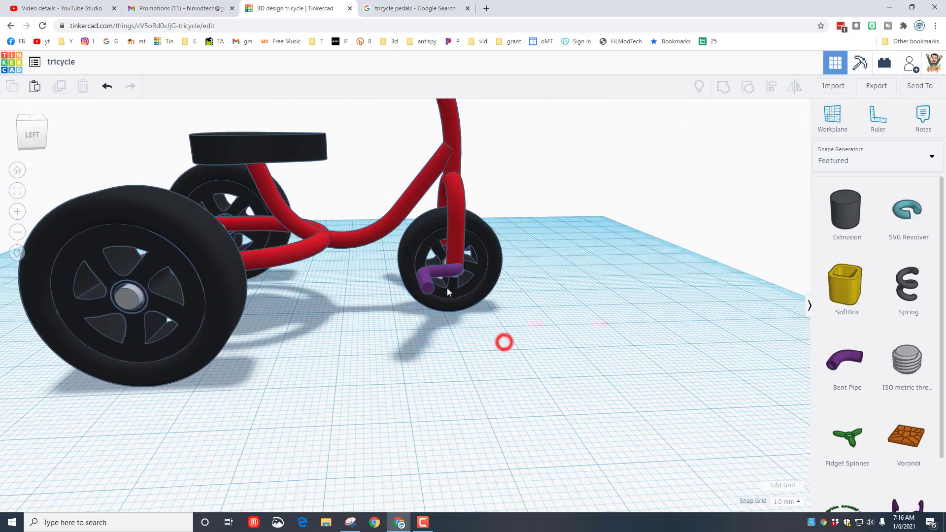
pyautogui.click(421, 279)
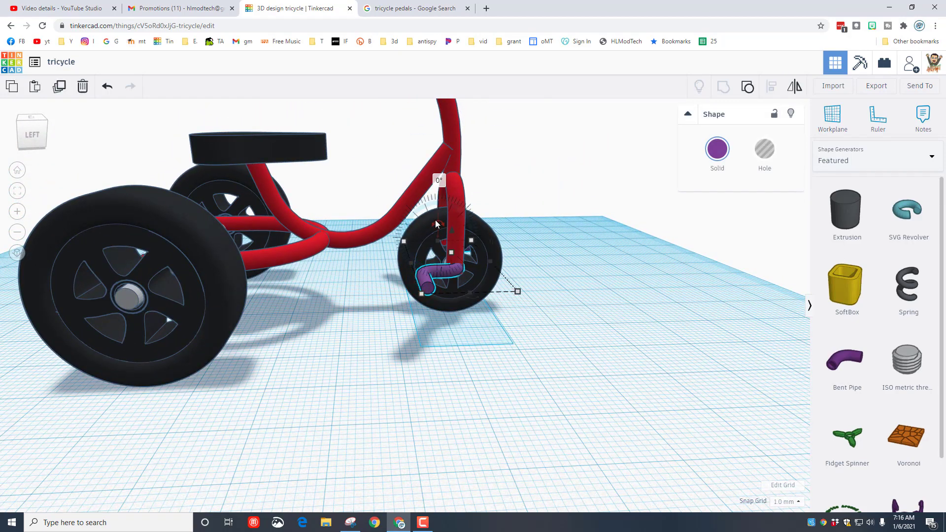
pyautogui.moveTo(435, 224); pyautogui.dragTo(408, 342)
pyautogui.moveTo(433, 340); pyautogui.dragTo(256, 347, button='right')
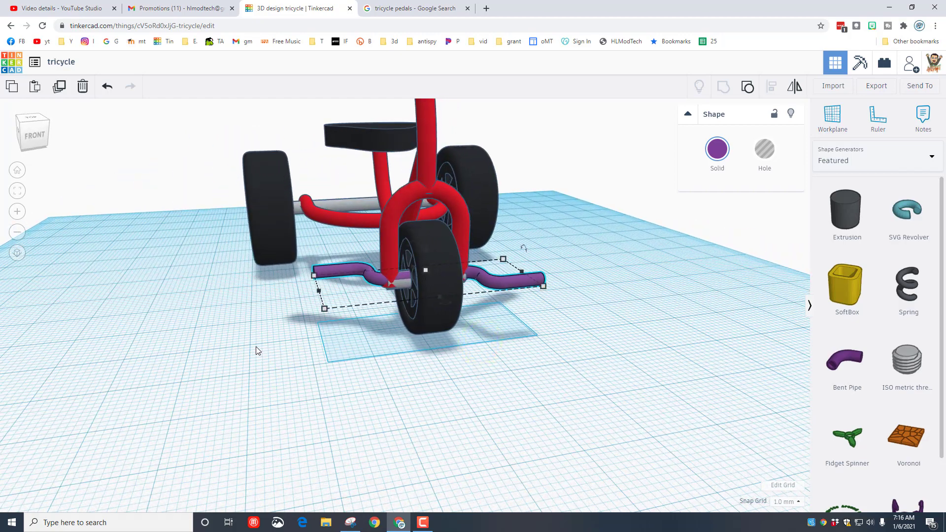
# Add a Basic Shapes box beside the front wheel and shrink it evenly
pyautogui.click(846, 158)
pyautogui.click(843, 196)
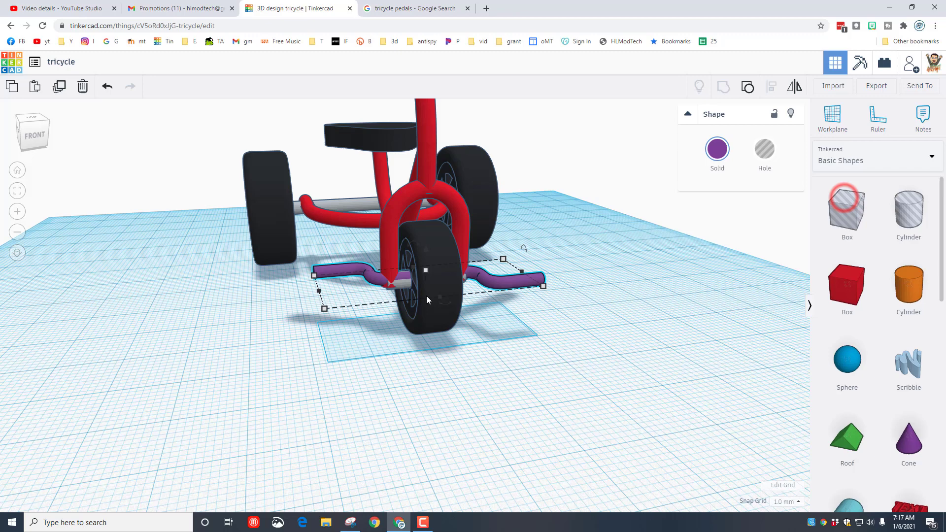
pyautogui.moveTo(848, 292); pyautogui.dragTo(317, 381)
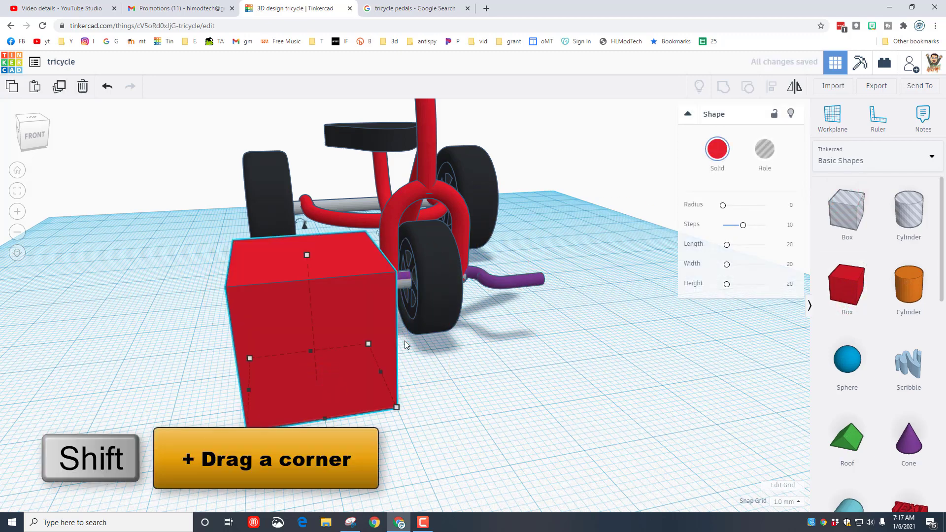
pyautogui.keyDown('shift'); pyautogui.moveTo(306, 255); pyautogui.dragTo(345, 336); pyautogui.keyUp('shift')
# Flatten the box to 2 mm height and round its edges with radius 2
pyautogui.click(375, 344)
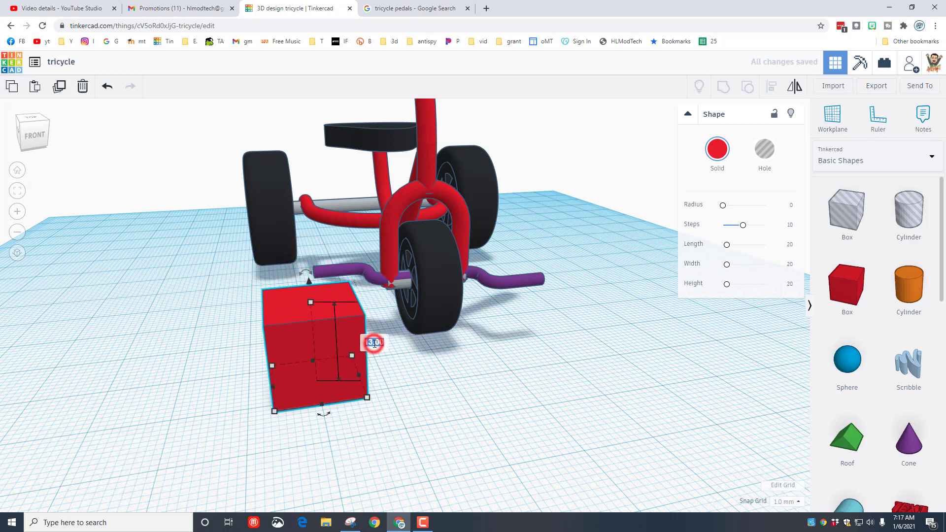
pyautogui.write('6')
pyautogui.press('Return')
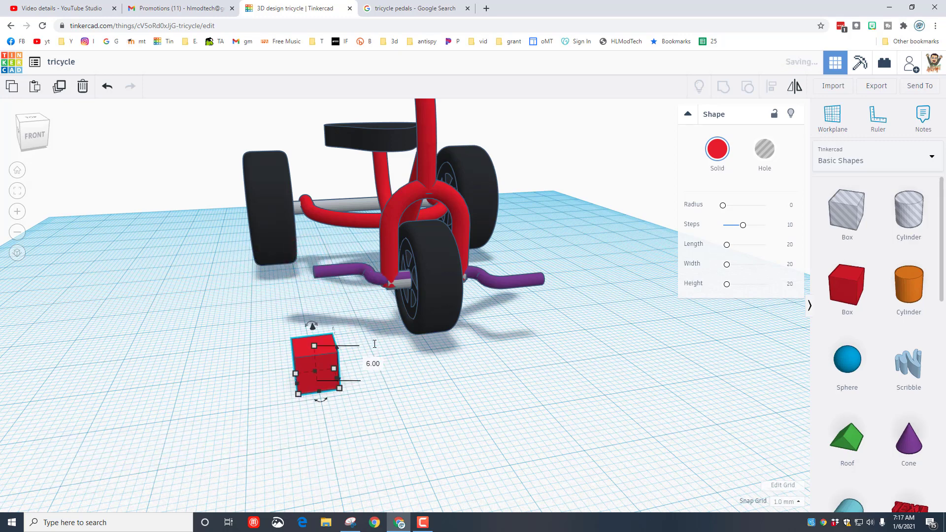
pyautogui.click(487, 401)
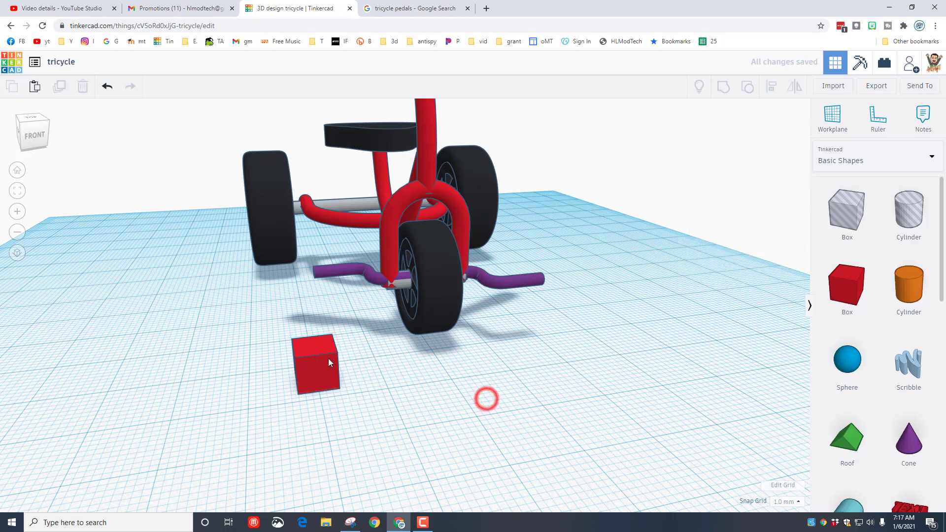
pyautogui.click(315, 347)
pyautogui.click(373, 364)
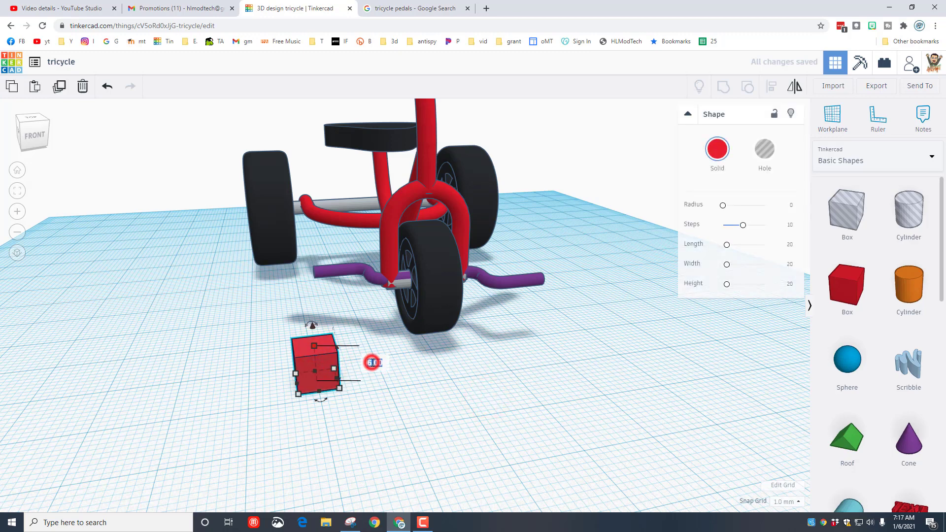
pyautogui.write('2')
pyautogui.press('Return')
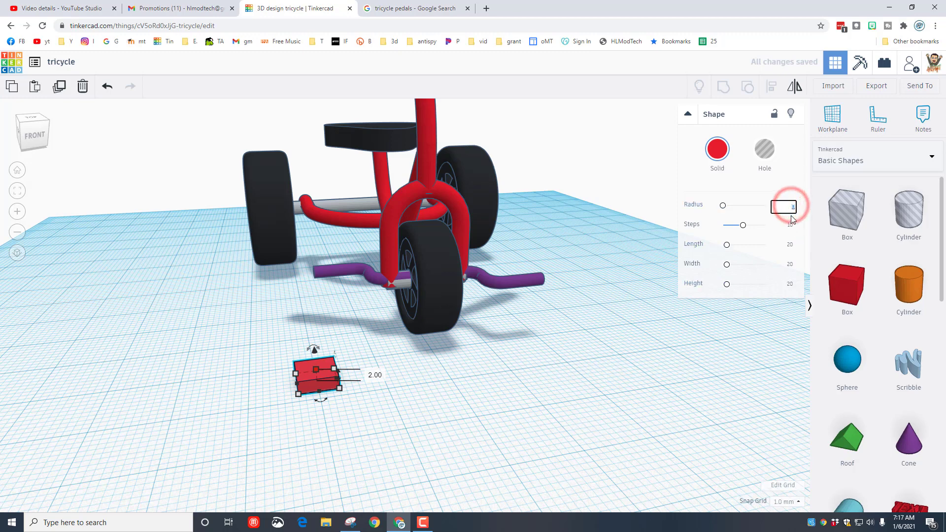
pyautogui.write('2')
pyautogui.press('Return')
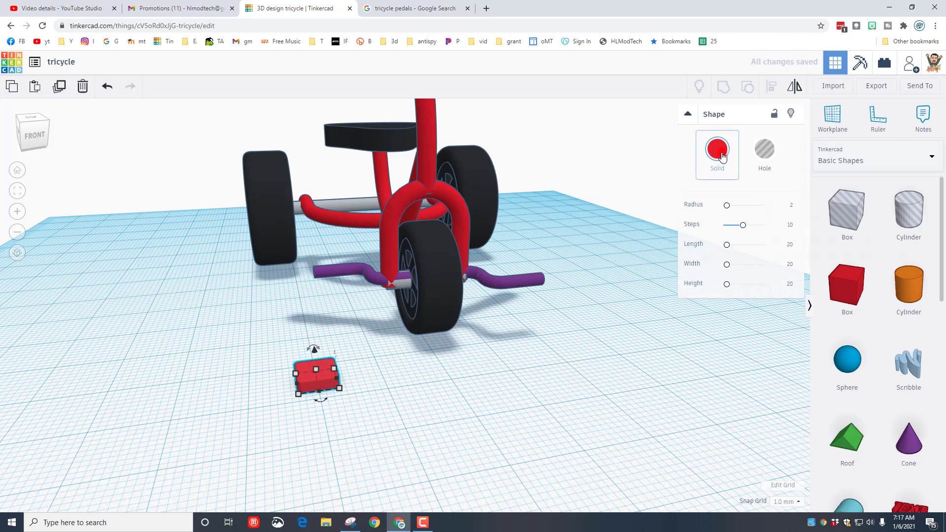
# Colour the box black and slide it toward the left crank arm
pyautogui.click(720, 153)
pyautogui.click(901, 257)
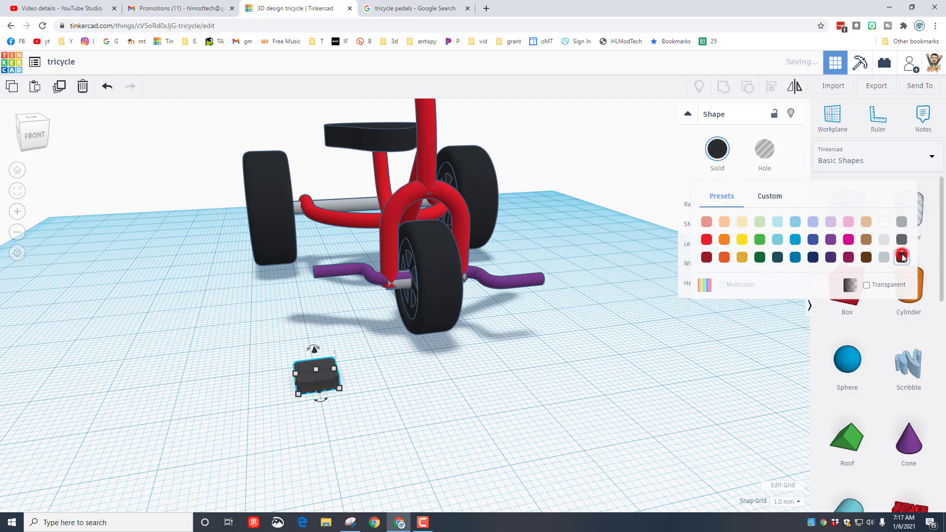
pyautogui.click(363, 395)
pyautogui.moveTo(213, 453); pyautogui.dragTo(380, 452, button='right')
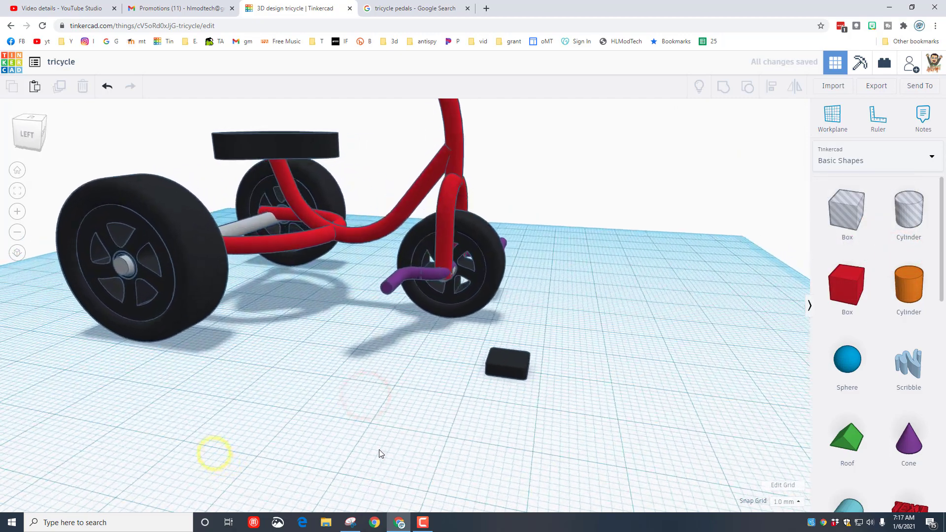
pyautogui.moveTo(506, 370); pyautogui.dragTo(389, 357)
pyautogui.moveTo(389, 357); pyautogui.dragTo(392, 368, button='right')
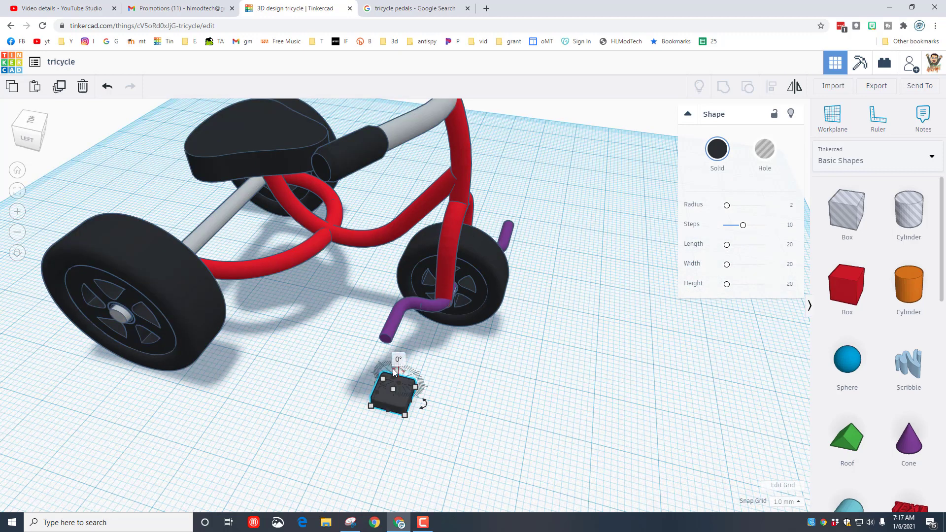
# Give the box a 6 × 7 mm footprint and raise it onto the crank arm's end
pyautogui.click(405, 415)
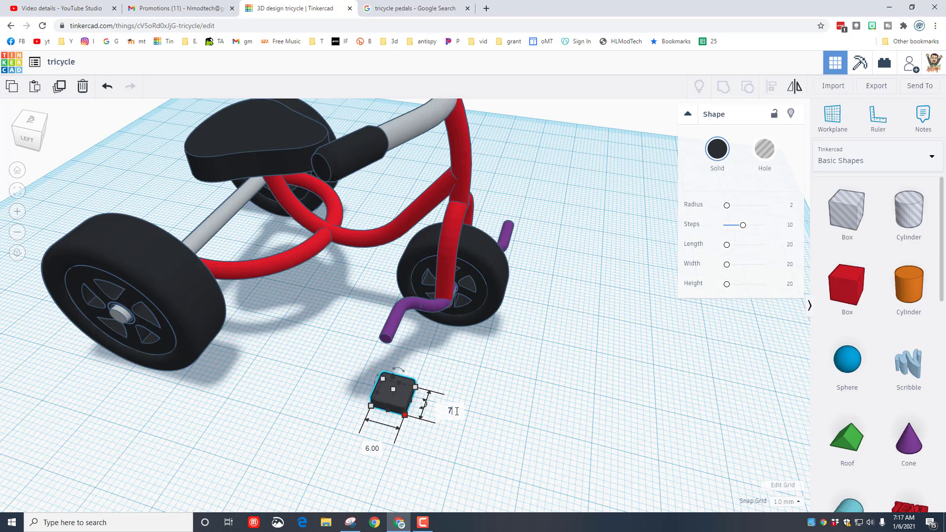
pyautogui.press('Return')
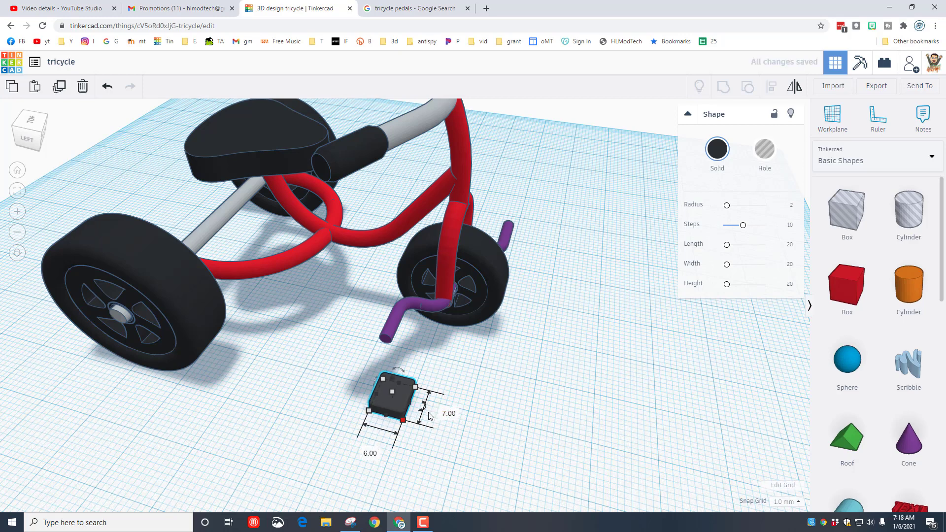
pyautogui.click(393, 401)
pyautogui.hotkey('ctrl', 'Up')
pyautogui.hotkey('ctrl', 'Up')
pyautogui.hotkey('ctrl', 'Up')
pyautogui.hotkey('ctrl', 'Up')
pyautogui.hotkey('ctrl', 'Up')
pyautogui.hotkey('ctrl', 'Up')
pyautogui.hotkey('ctrl', 'Up')
pyautogui.hotkey('ctrl', 'Up')
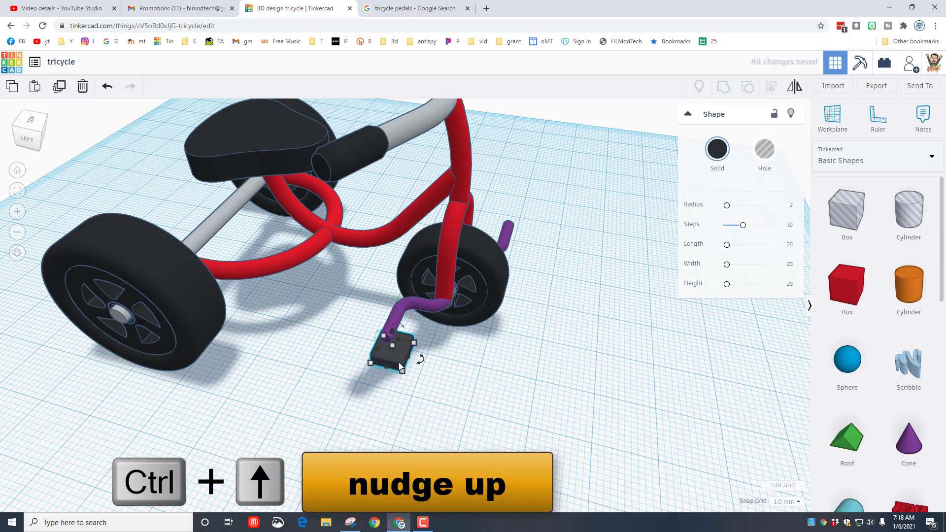
pyautogui.hotkey('ctrl', 'Up')
pyautogui.hotkey('ctrl', 'Up')
pyautogui.hotkey('ctrl', 'Up')
pyautogui.hotkey('ctrl', 'Up')
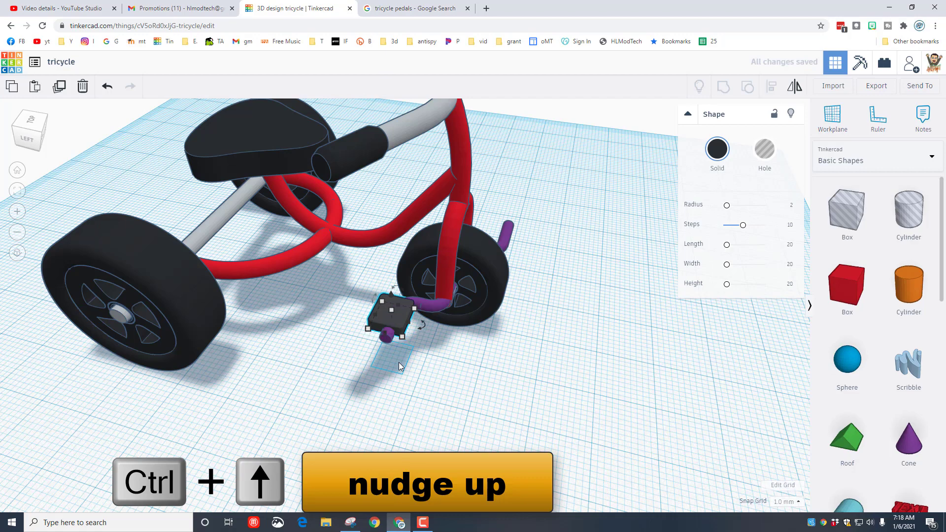
pyautogui.press('Right')
pyautogui.press('Right')
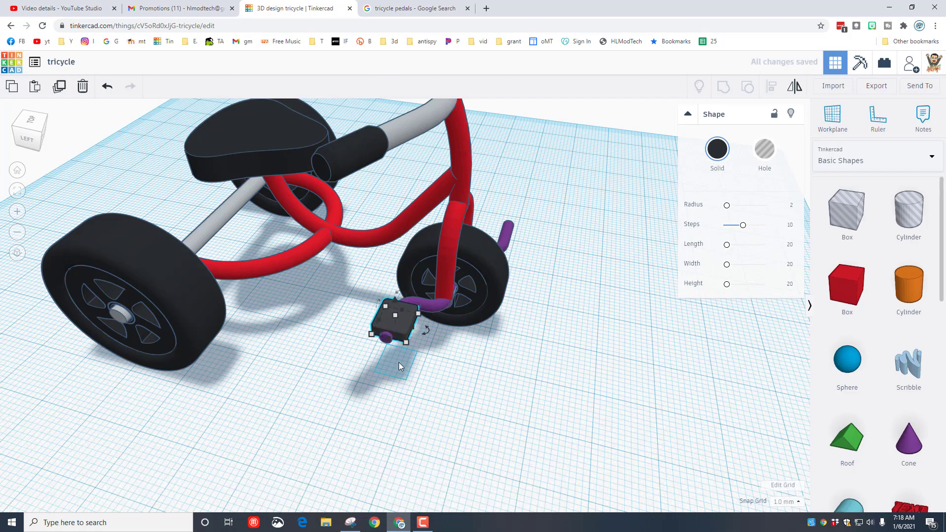
pyautogui.moveTo(382, 371); pyautogui.dragTo(321, 378, button='right')
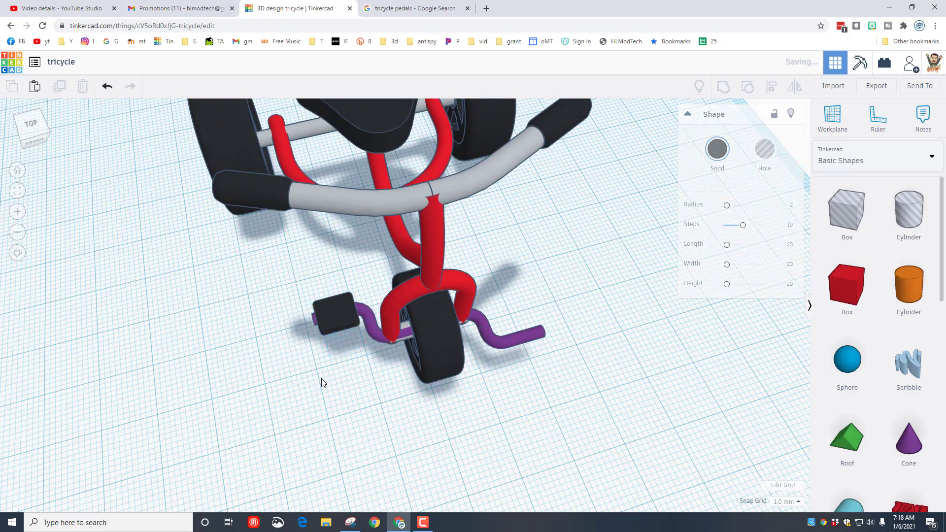
# Paste a copy of the black pedal and nudge it right and down onto the right crank arm
pyautogui.hotkey('ctrl', 'v')
pyautogui.press('Right')
pyautogui.press('Right')
pyautogui.press('Right')
pyautogui.press('Right')
pyautogui.press('Right')
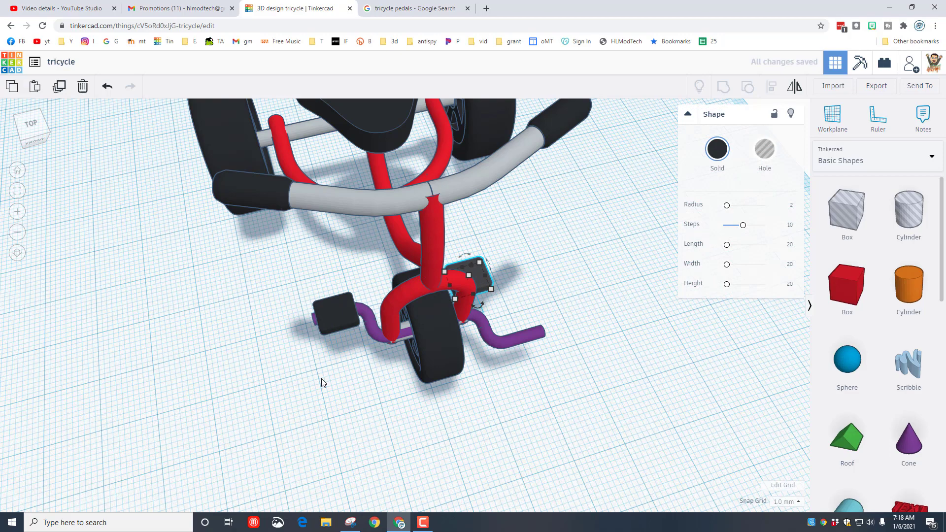
pyautogui.press('Down')
pyautogui.press('Down')
pyautogui.press('Down')
pyautogui.press('Down')
pyautogui.press('Down')
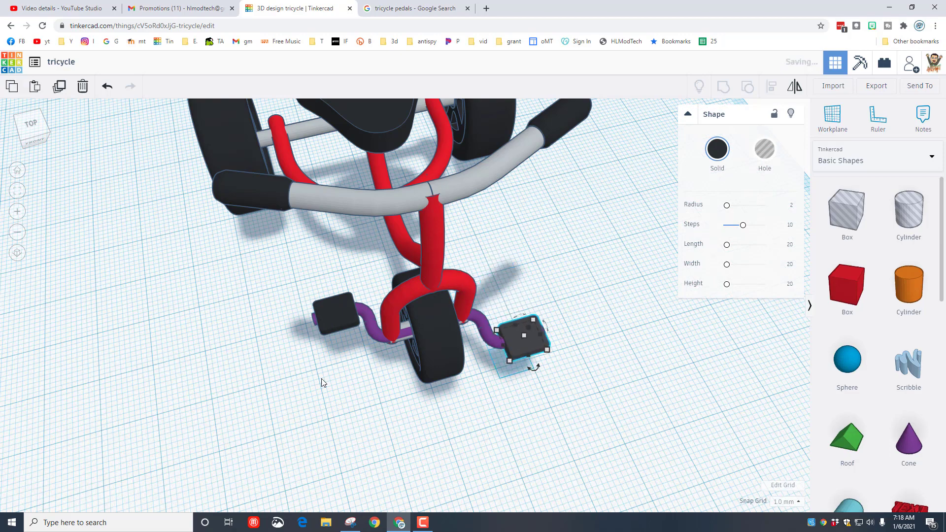
pyautogui.moveTo(238, 376); pyautogui.dragTo(477, 389, button='right')
pyautogui.click(476, 389)
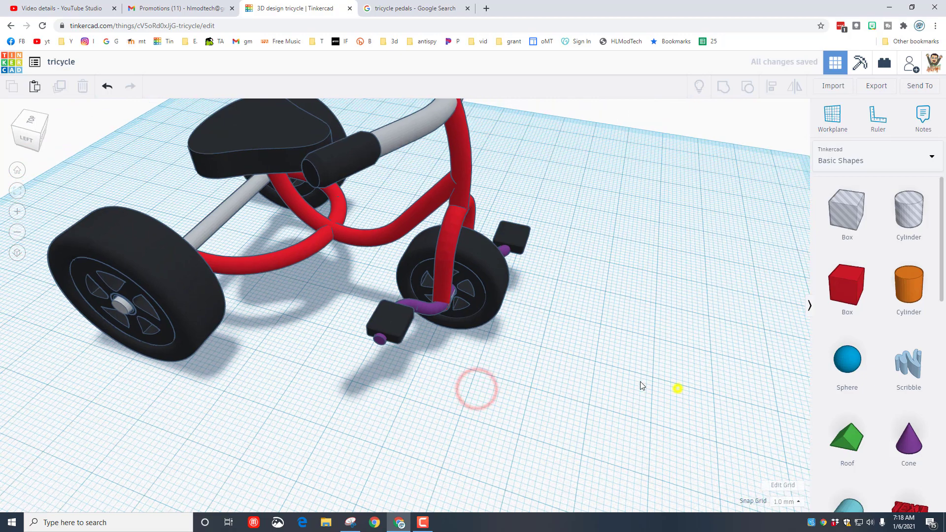
pyautogui.moveTo(642, 386); pyautogui.dragTo(562, 365, button='right')
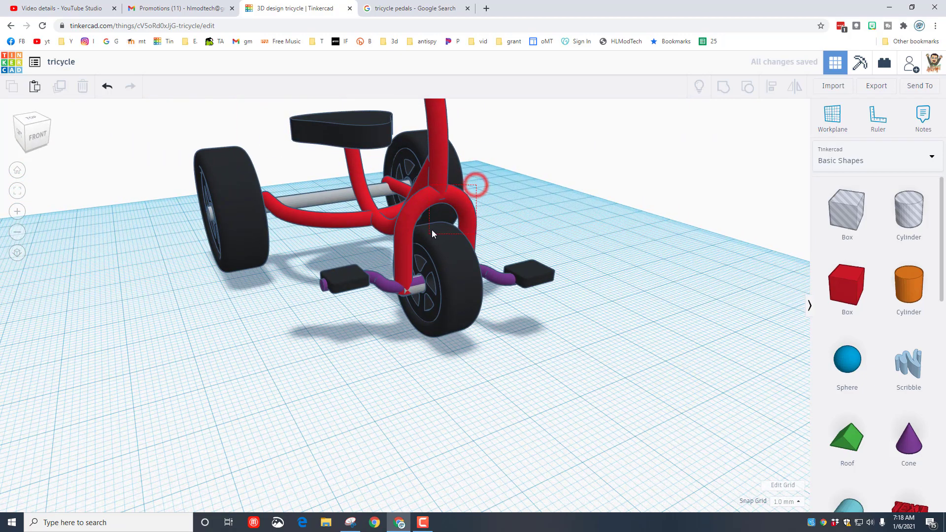
# Hide every part, then also hide the grey axle, leaving only the crank and pedals
pyautogui.hotkey('ctrl', 'a')
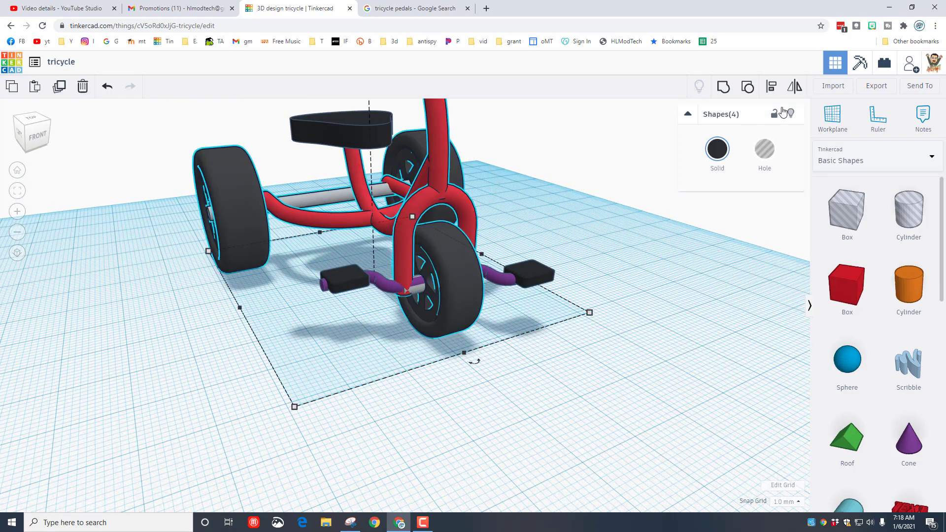
pyautogui.click(788, 114)
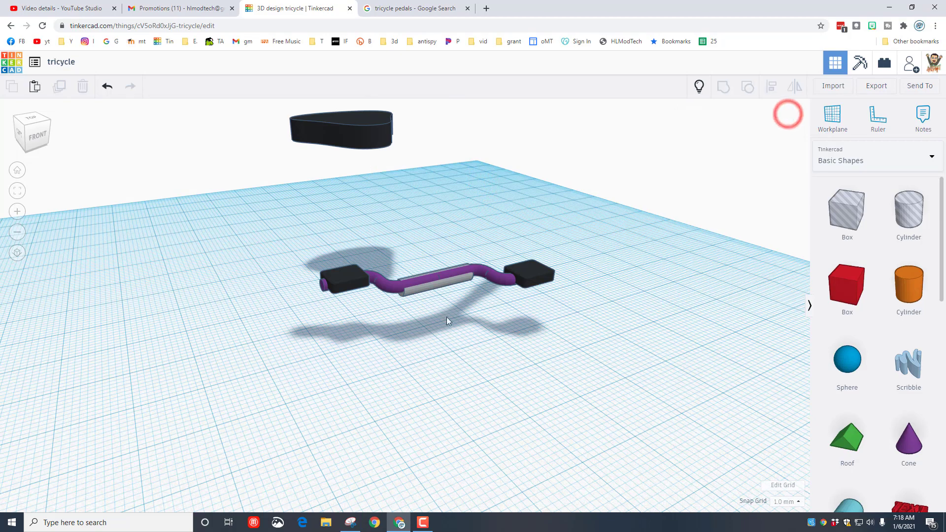
pyautogui.click(408, 291)
pyautogui.click(790, 116)
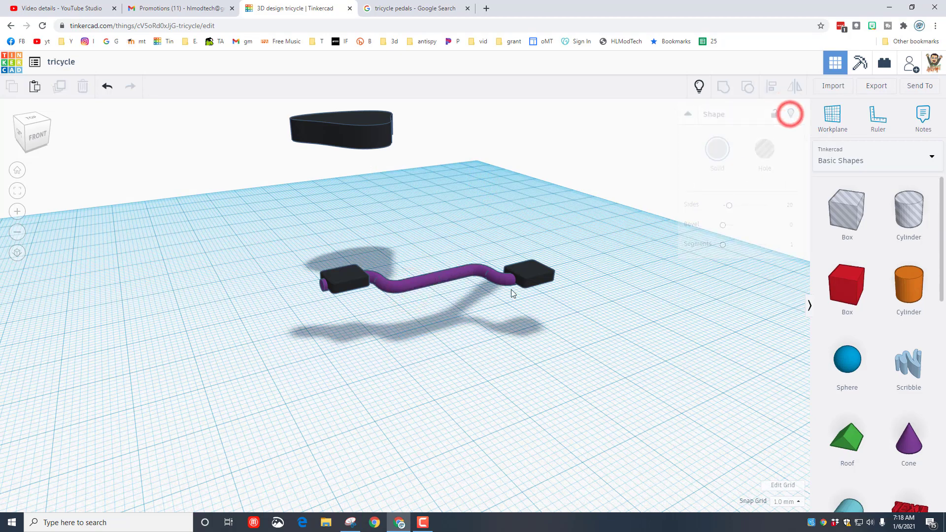
pyautogui.moveTo(482, 322); pyautogui.dragTo(386, 285, button='right')
# Group the crank and both pedals with Multicolor enabled, then show all parts again
pyautogui.moveTo(385, 193); pyautogui.dragTo(545, 321)
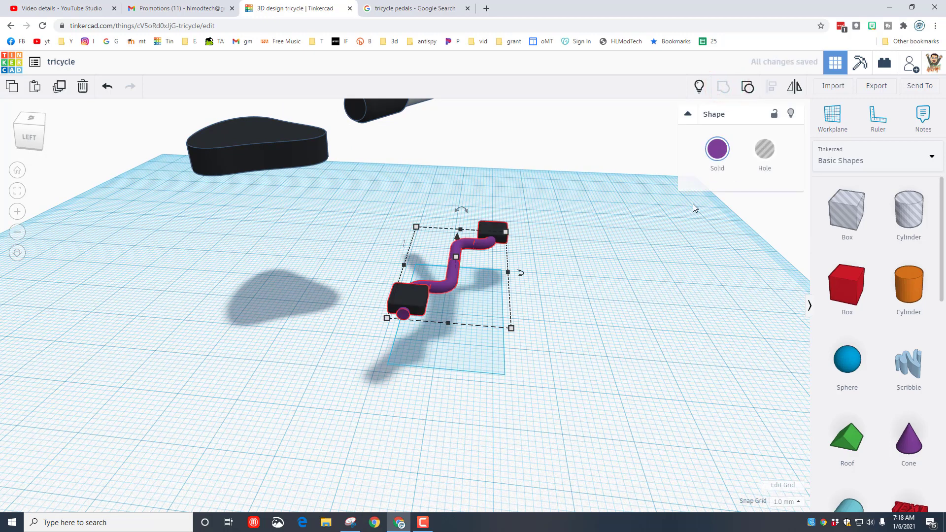
pyautogui.click(719, 157)
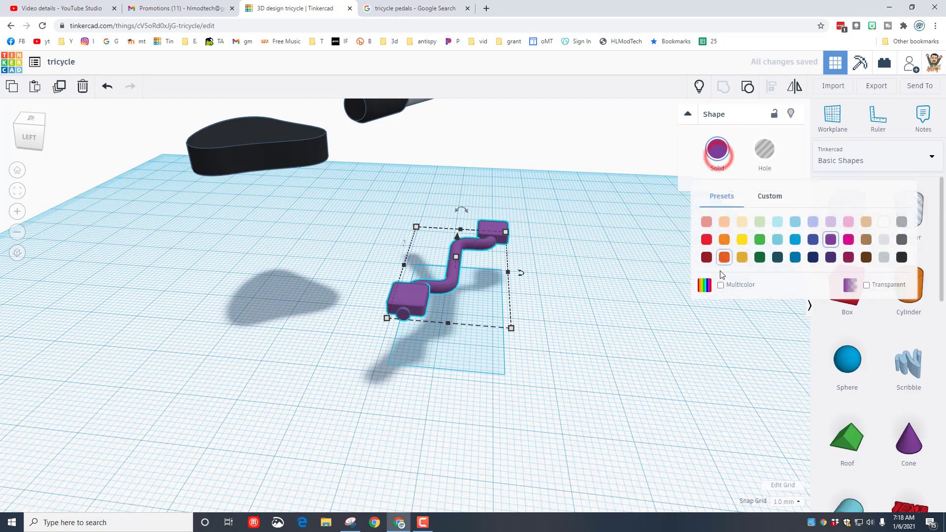
pyautogui.click(720, 284)
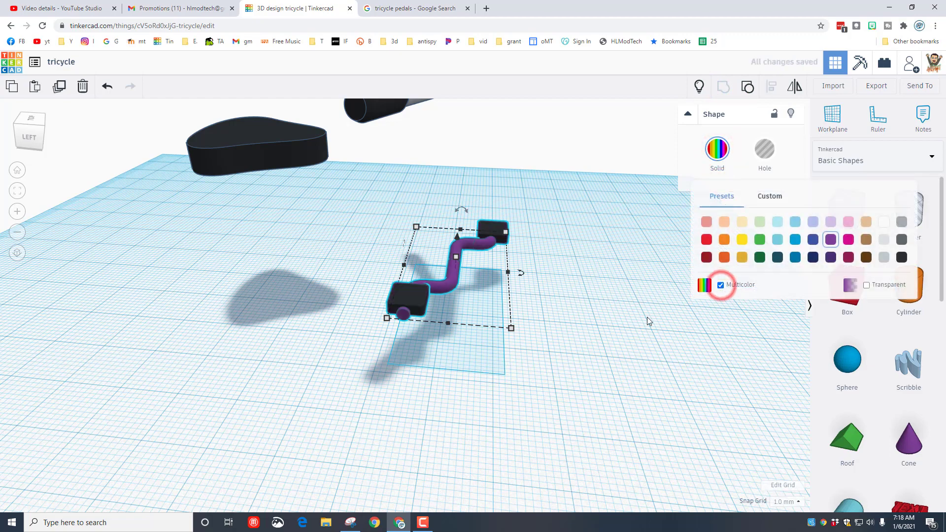
pyautogui.click(699, 87)
# Recolour the purple pedal crank to the grey preset so it matches the axle
pyautogui.click(525, 351)
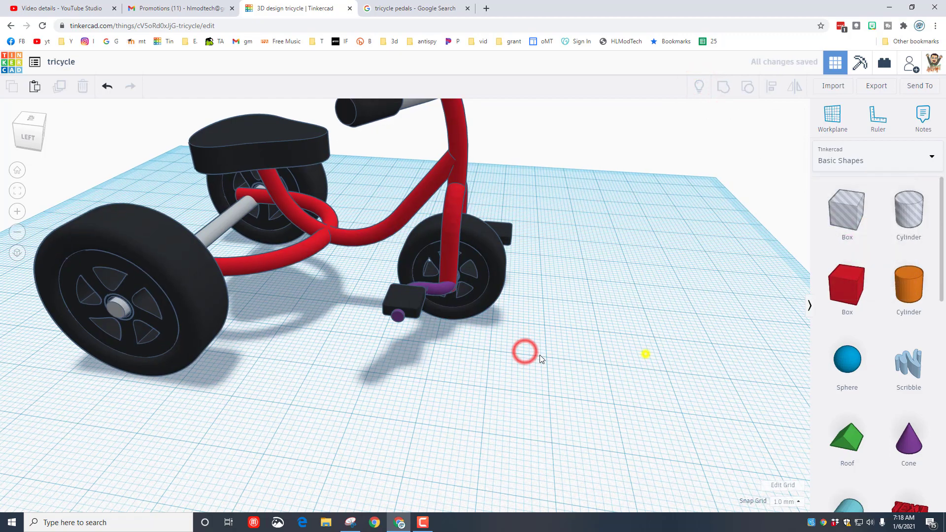
pyautogui.moveTo(539, 354)
pyautogui.mouseDown(button='right')
pyautogui.moveTo(313, 344)
pyautogui.moveTo(188, 321)
pyautogui.moveTo(318, 349)
pyautogui.moveTo(522, 365)
pyautogui.moveTo(581, 344)
pyautogui.moveTo(363, 329)
pyautogui.moveTo(337, 349)
pyautogui.moveTo(525, 356)
pyautogui.mouseUp(button='right')
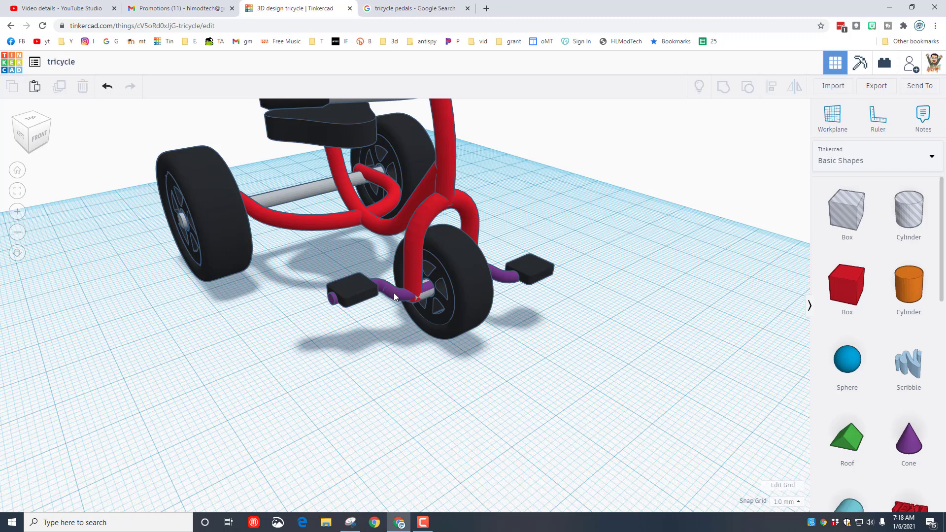
pyautogui.click(394, 293)
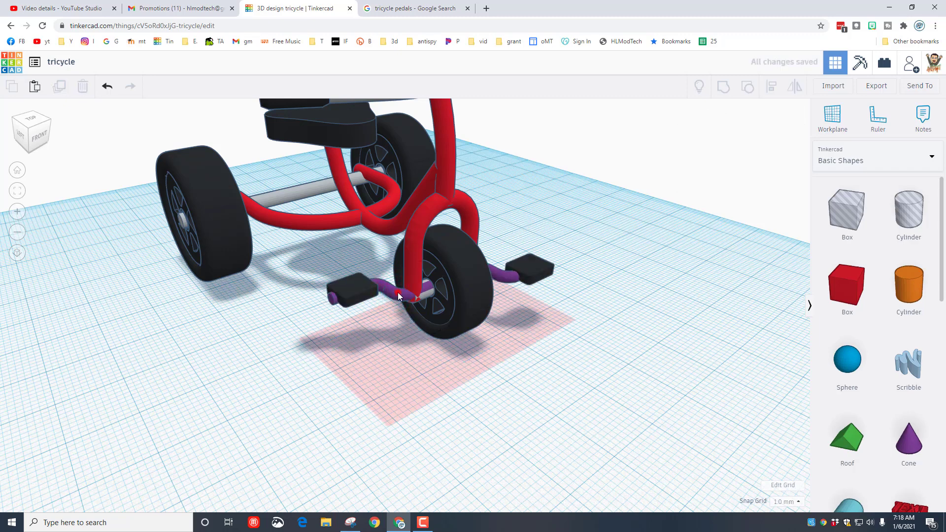
pyautogui.click(399, 295)
pyautogui.click(719, 153)
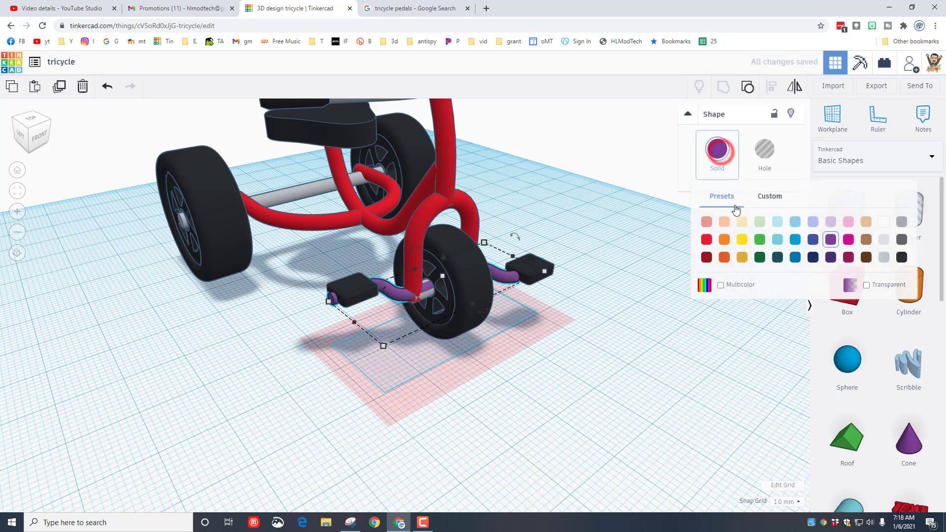
pyautogui.click(884, 258)
pyautogui.click(513, 359)
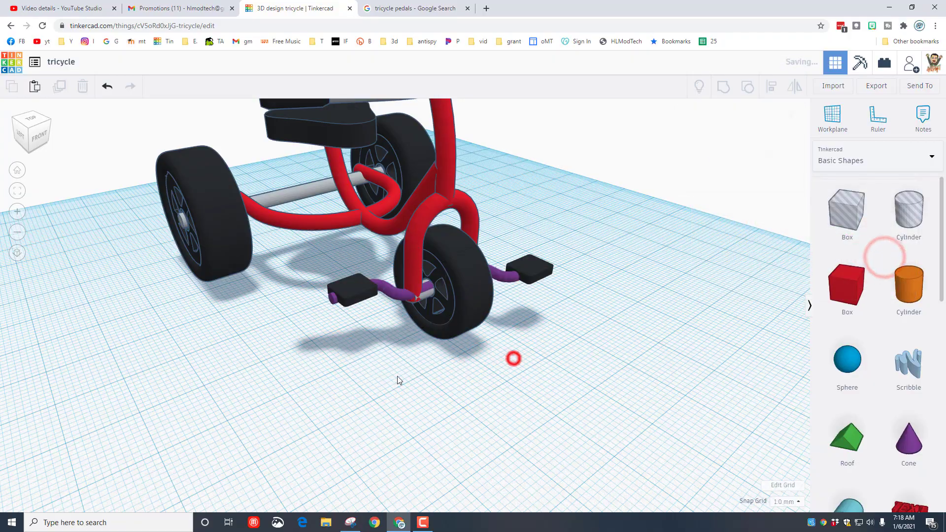
pyautogui.moveTo(375, 372); pyautogui.dragTo(445, 169, button='right')
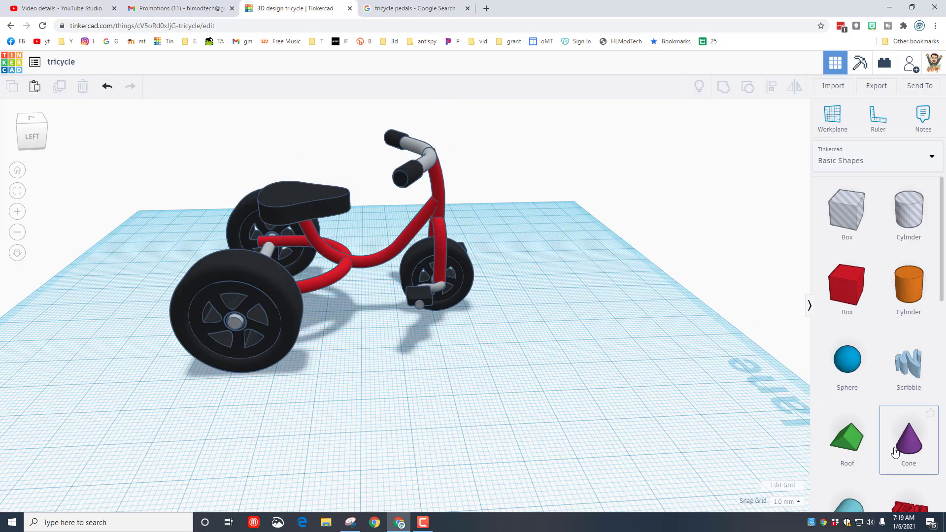
# Add a cone in front of the tricycle and set its height to 10 mm
pyautogui.moveTo(794, 432); pyautogui.dragTo(518, 377)
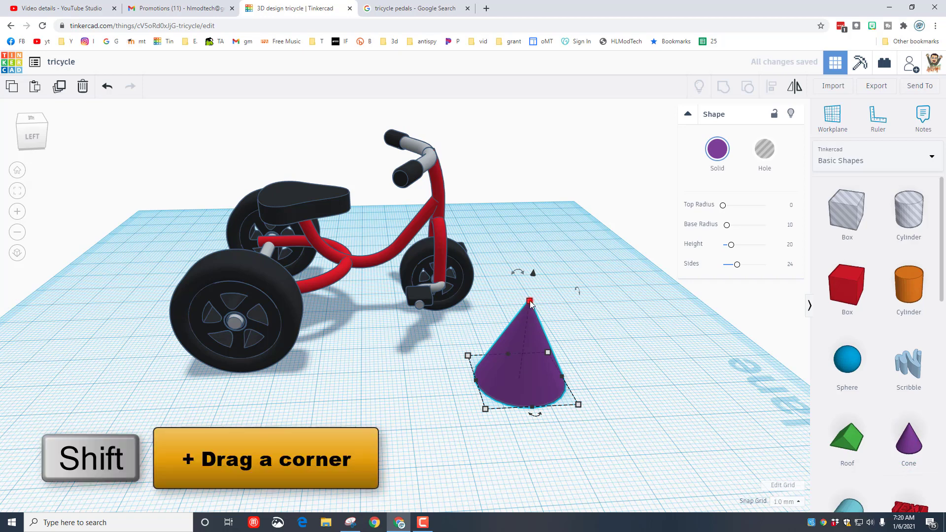
pyautogui.moveTo(531, 303); pyautogui.dragTo(526, 325)
pyautogui.click(561, 351)
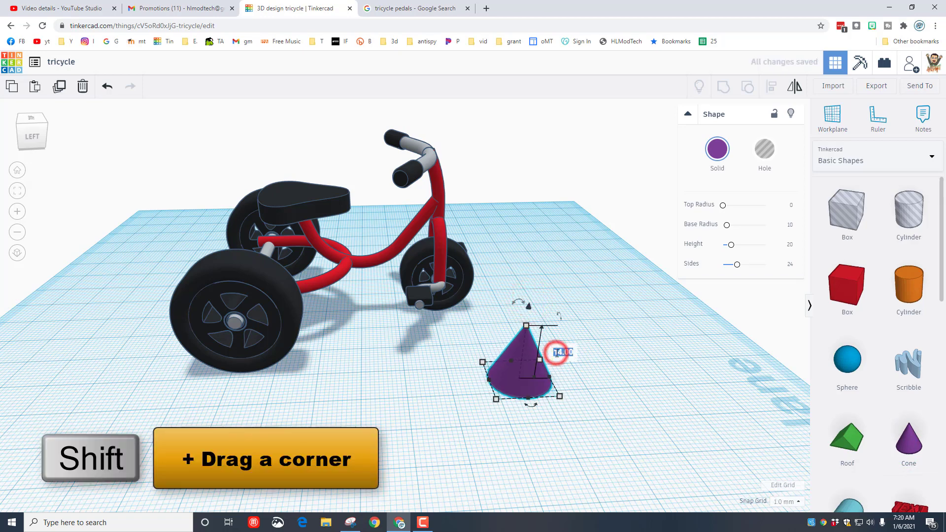
pyautogui.write('10')
pyautogui.press('Return')
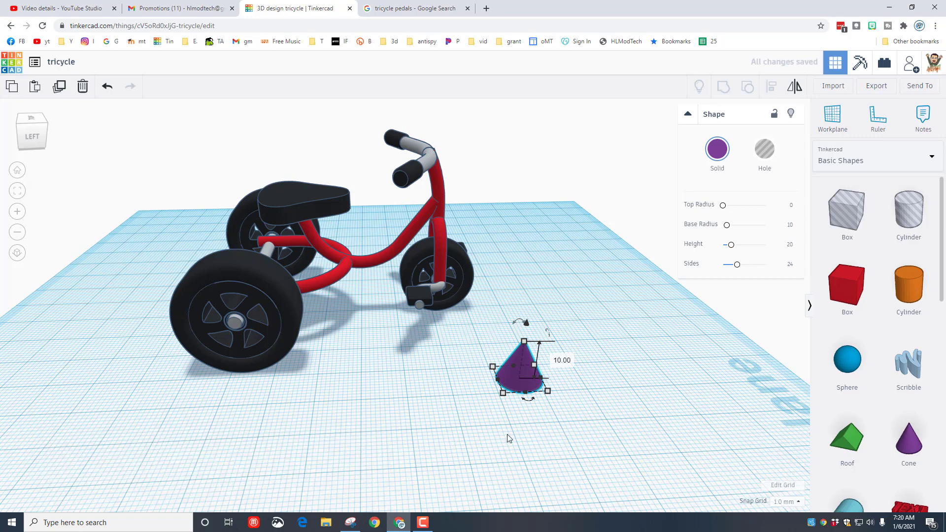
pyautogui.click(534, 408)
pyautogui.click(529, 378)
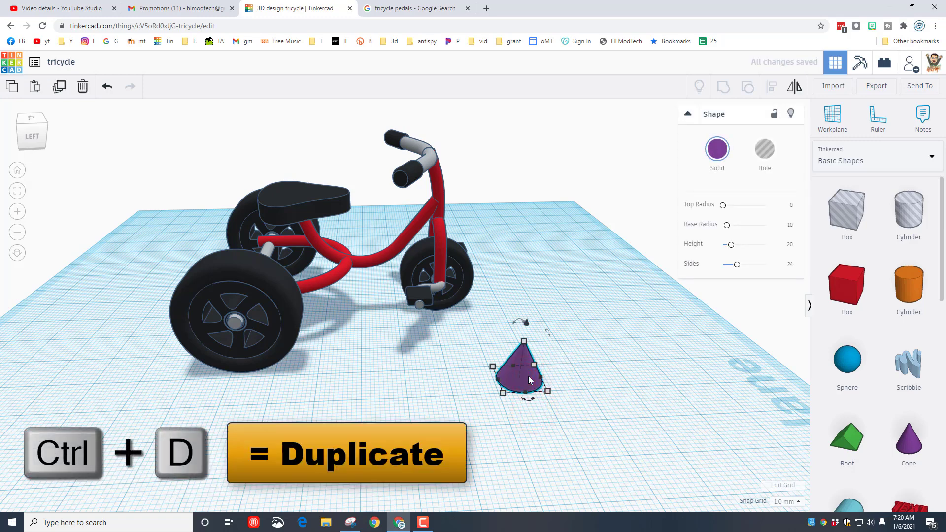
# Duplicate the cone, lower the copy slightly, make it a hole, and group both
pyautogui.hotkey('ctrl', 'd')
pyautogui.hotkey('ctrl', 'Down')
pyautogui.hotkey('ctrl', 'Down')
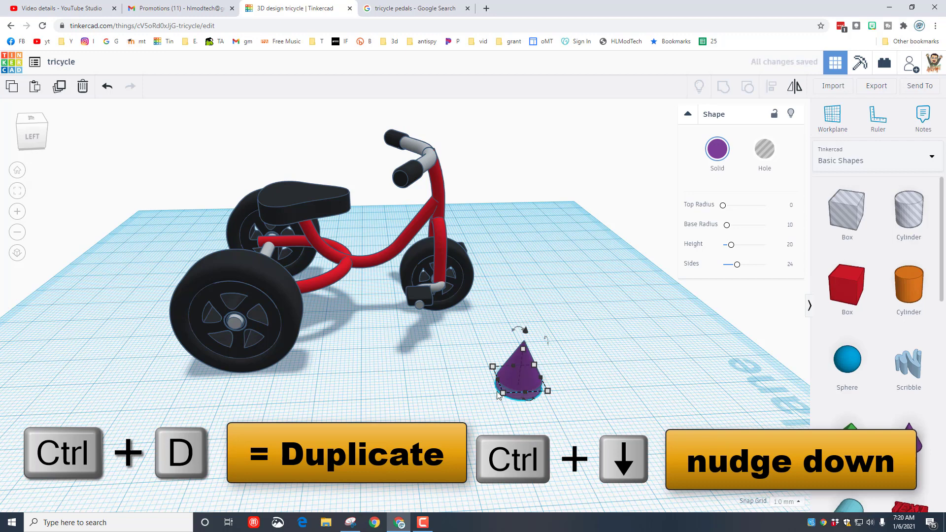
pyautogui.click(764, 152)
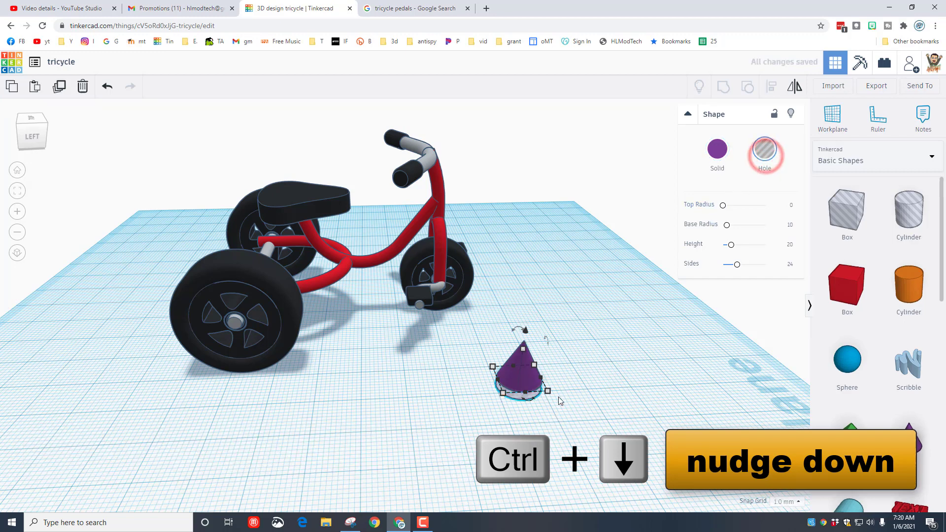
pyautogui.click(540, 413)
pyautogui.moveTo(520, 379); pyautogui.dragTo(562, 311, button='right')
pyautogui.moveTo(563, 296); pyautogui.dragTo(511, 366)
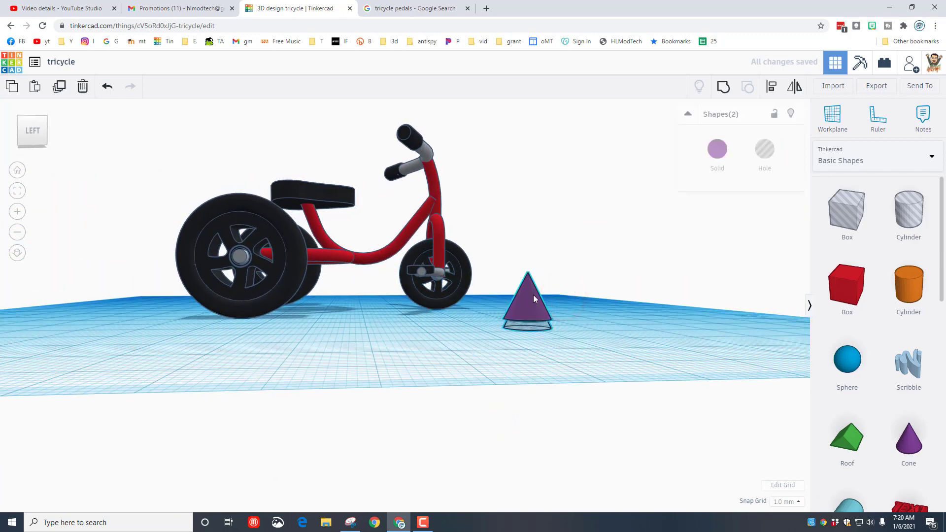
pyautogui.click(723, 88)
pyautogui.moveTo(606, 274); pyautogui.dragTo(549, 346, button='right')
pyautogui.click(511, 336)
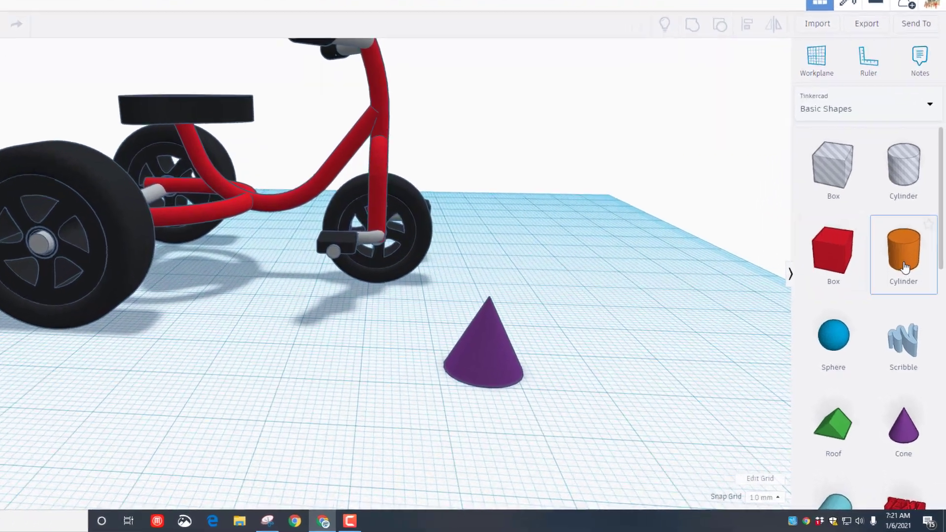
# Add a cylinder, scale it down to 3 mm, and set its height to 5 mm
pyautogui.moveTo(908, 284); pyautogui.dragTo(466, 388)
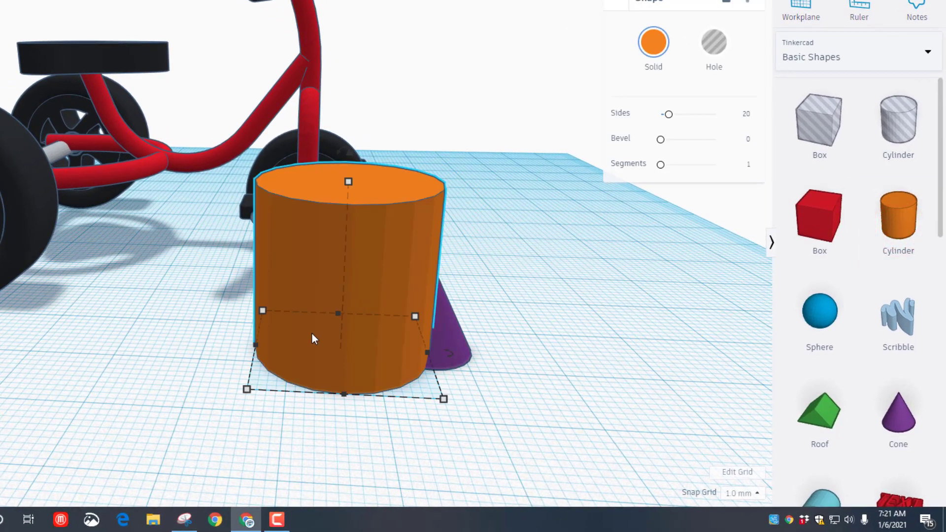
pyautogui.keyDown('shift'); pyautogui.moveTo(351, 182); pyautogui.dragTo(353, 259); pyautogui.keyUp('shift')
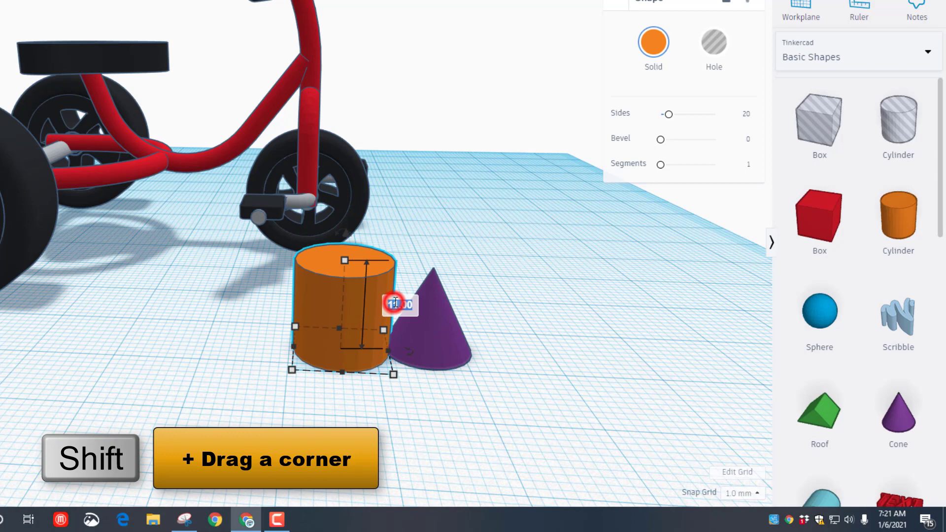
pyautogui.write('3')
pyautogui.press('Return')
pyautogui.click(228, 358)
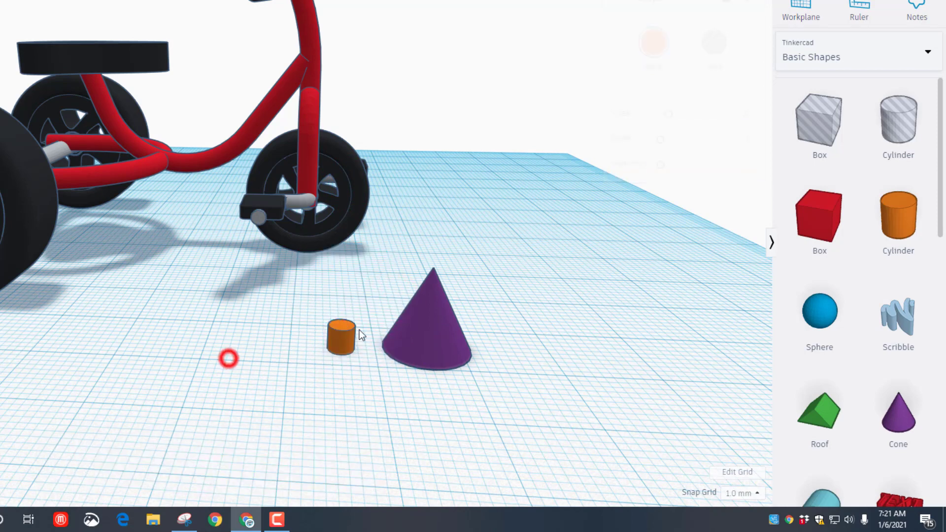
pyautogui.click(343, 329)
pyautogui.click(390, 336)
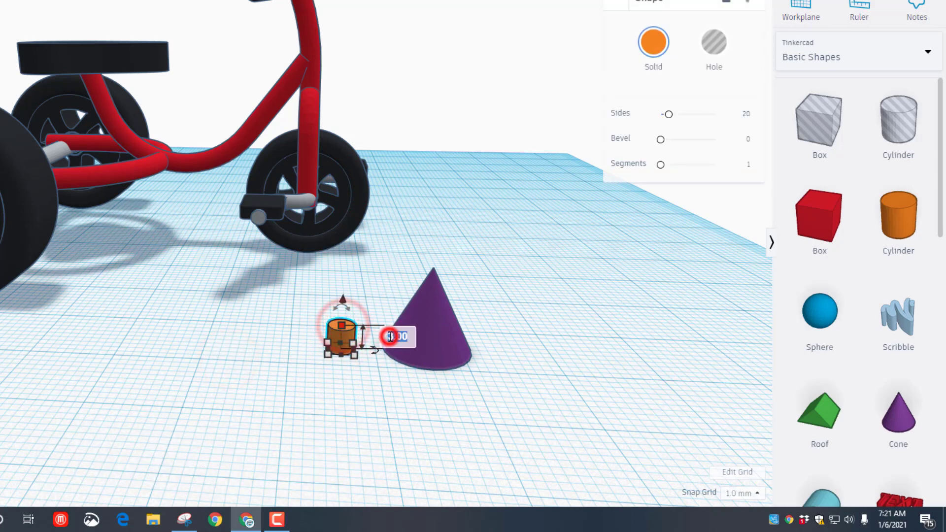
pyautogui.write('5')
pyautogui.press('Return')
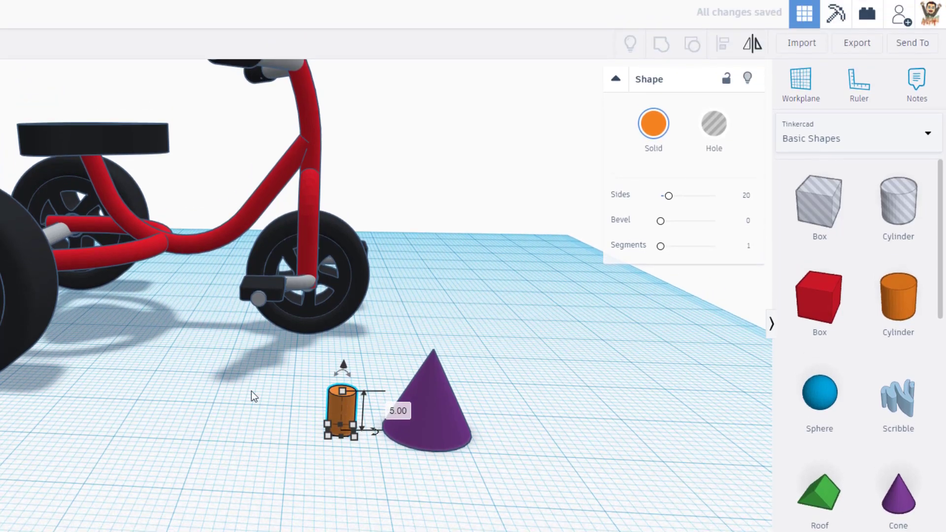
pyautogui.click(228, 322)
# Align the cylinder centred front-to-back and side-to-side on the cone
pyautogui.moveTo(298, 339); pyautogui.dragTo(551, 419)
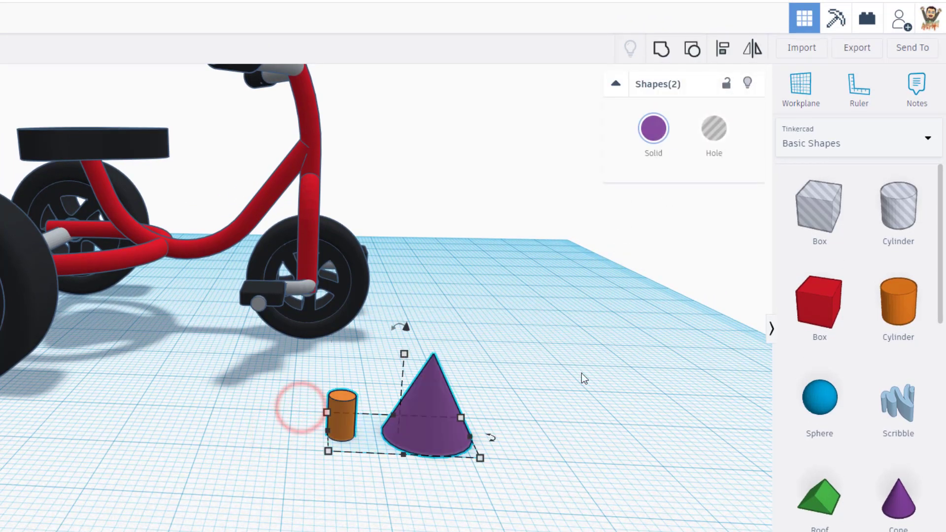
pyautogui.click(727, 54)
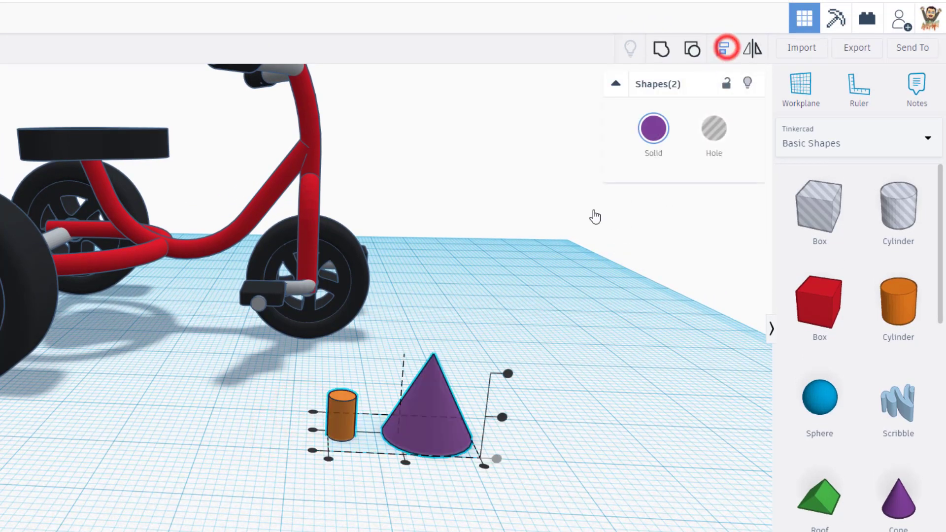
pyautogui.click(418, 424)
pyautogui.click(436, 462)
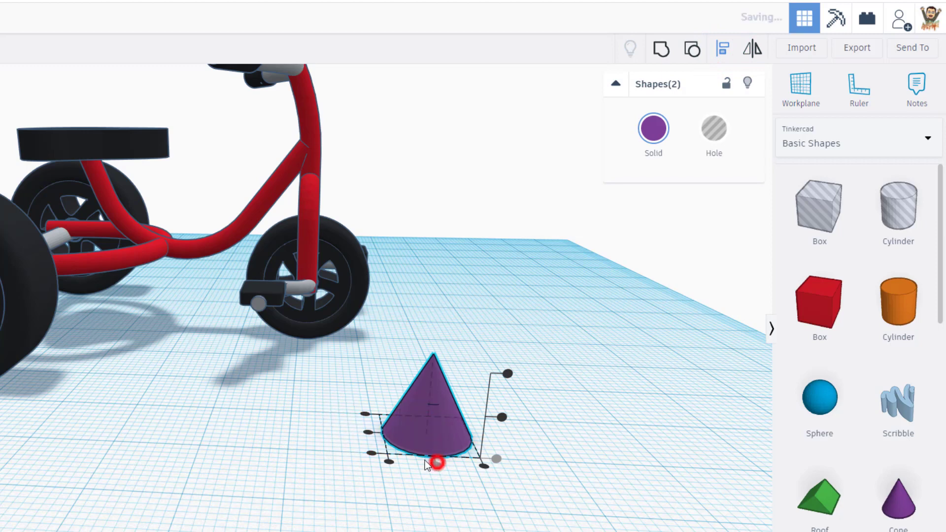
pyautogui.click(368, 433)
pyautogui.click(386, 486)
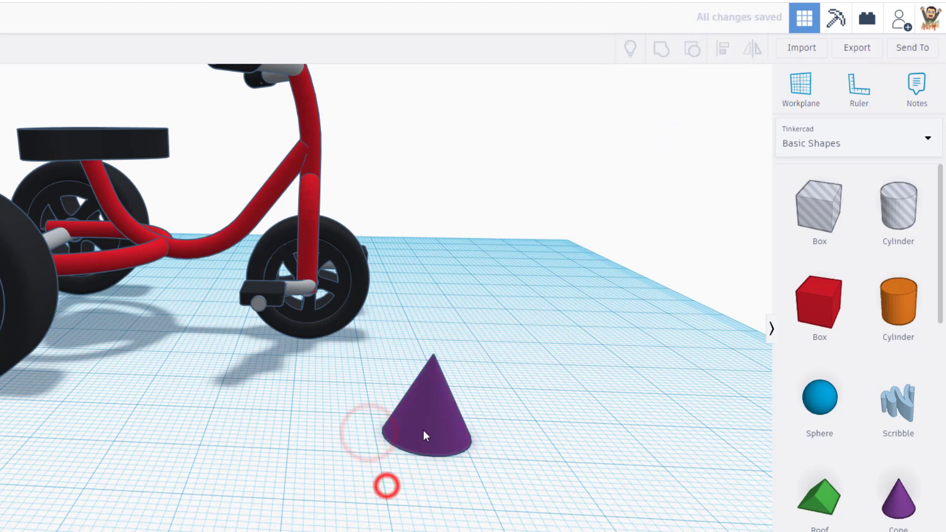
# Raise the cylinder up to the cone's tip, hiding the cone meanwhile and showing it again
pyautogui.click(422, 433)
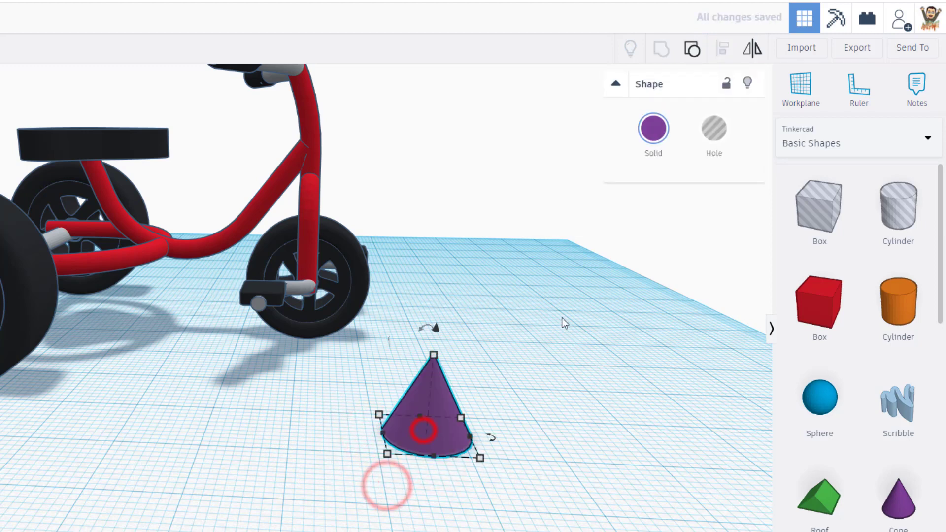
pyautogui.click(747, 80)
pyautogui.click(427, 429)
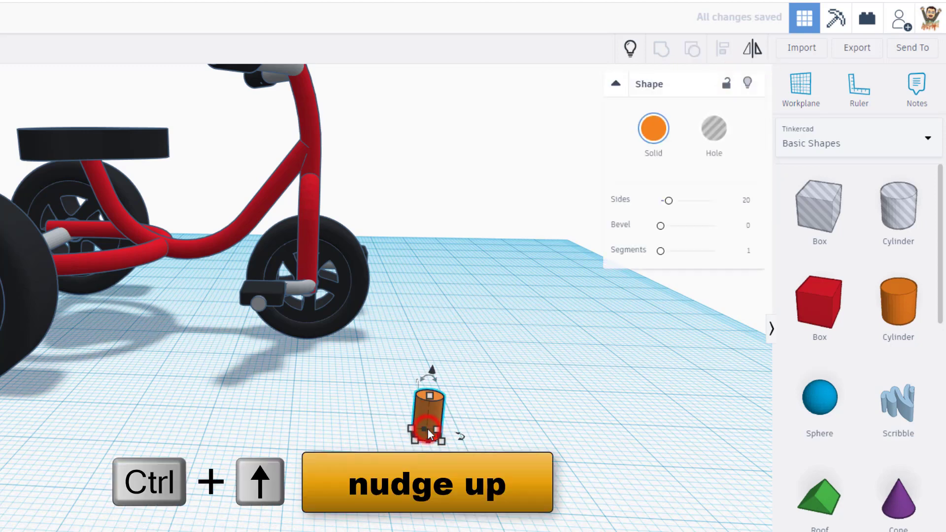
pyautogui.hotkey('ctrl', 'Up')
pyautogui.hotkey('ctrl', 'Up')
pyautogui.hotkey('ctrl', 'Up')
pyautogui.hotkey('ctrl', 'Up')
pyautogui.hotkey('ctrl', 'Up')
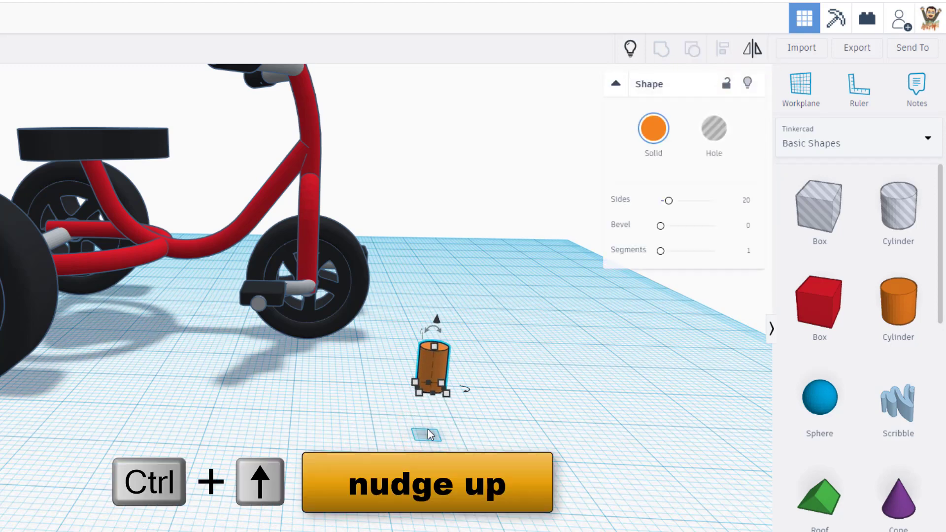
pyautogui.hotkey('ctrl', 'Up')
pyautogui.hotkey('ctrl', 'Up')
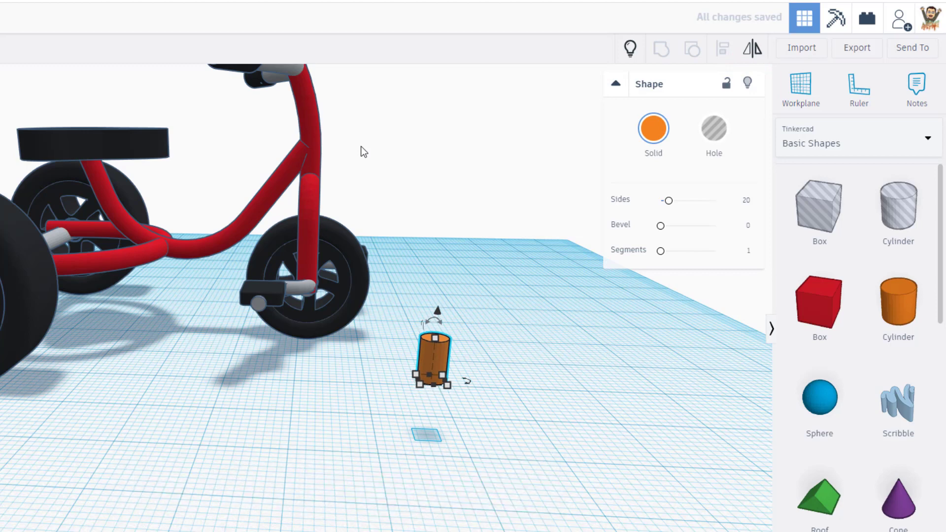
pyautogui.click(630, 49)
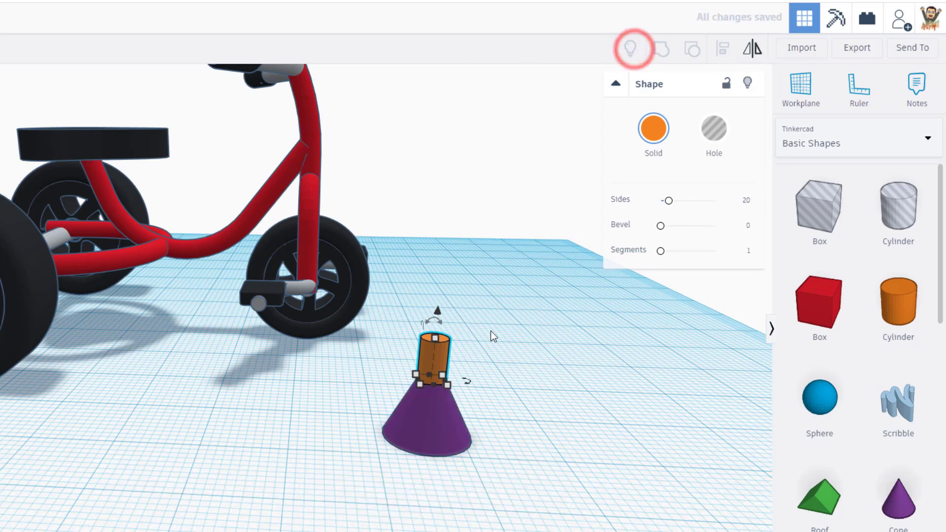
pyautogui.click(507, 344)
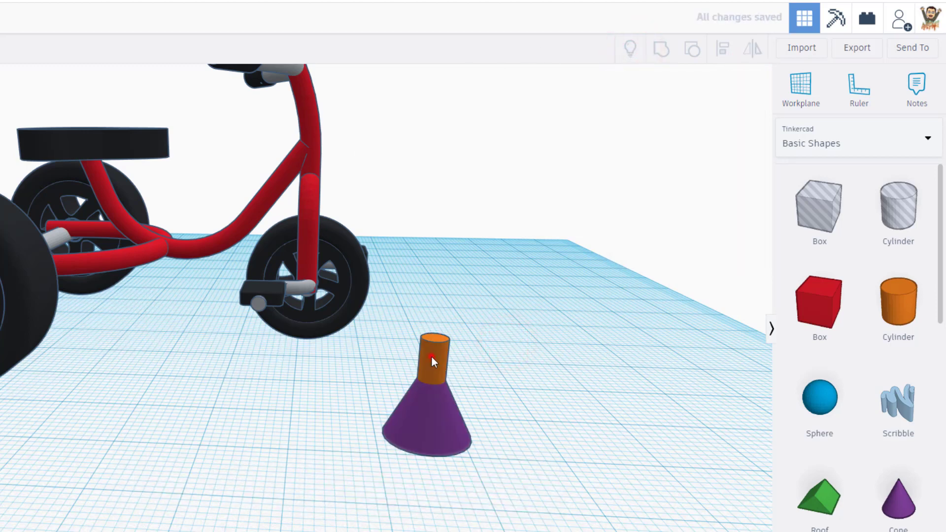
# Set the orange cylinder's height to 7 mm
pyautogui.click(432, 356)
pyautogui.moveTo(434, 337)
pyautogui.click(487, 359)
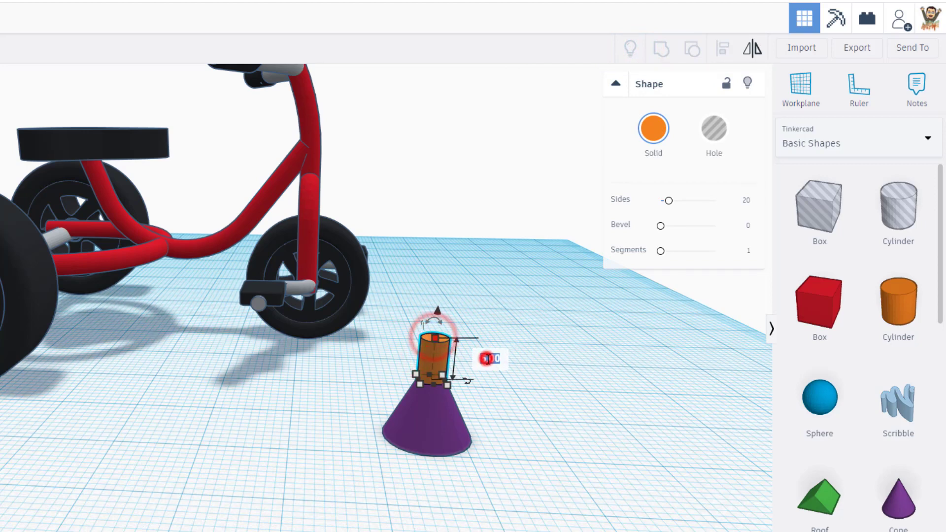
pyautogui.press('Return')
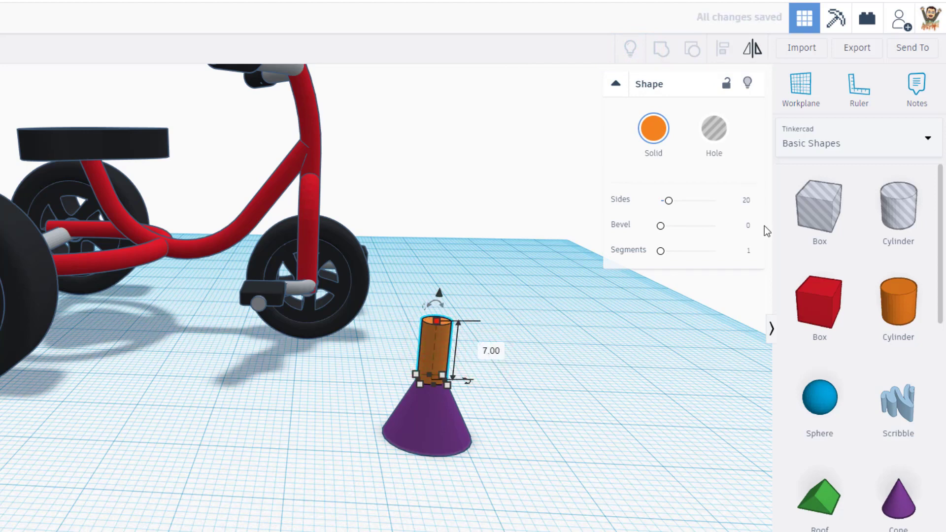
# Place a workplane on the cylinder top and add a sphere there, shrunk evenly into a small knob
pyautogui.press('w')
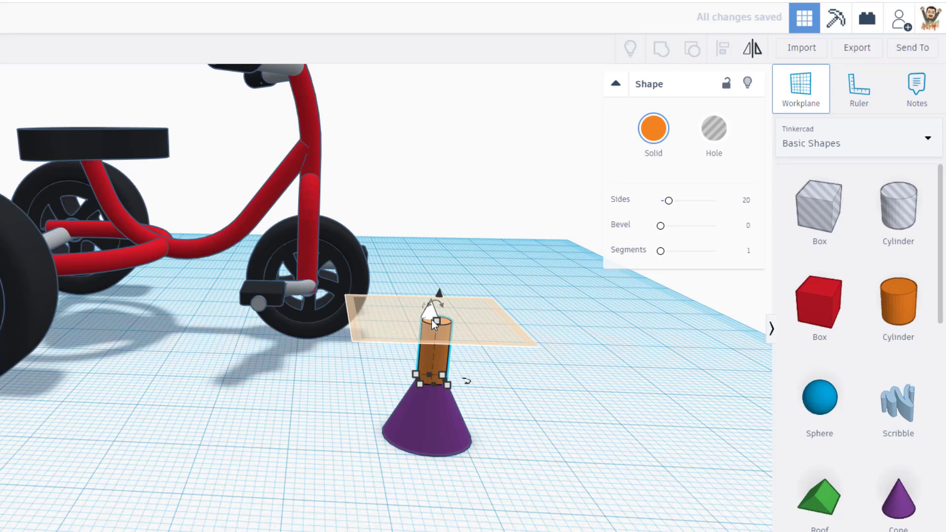
pyautogui.click(431, 320)
pyautogui.click(823, 397)
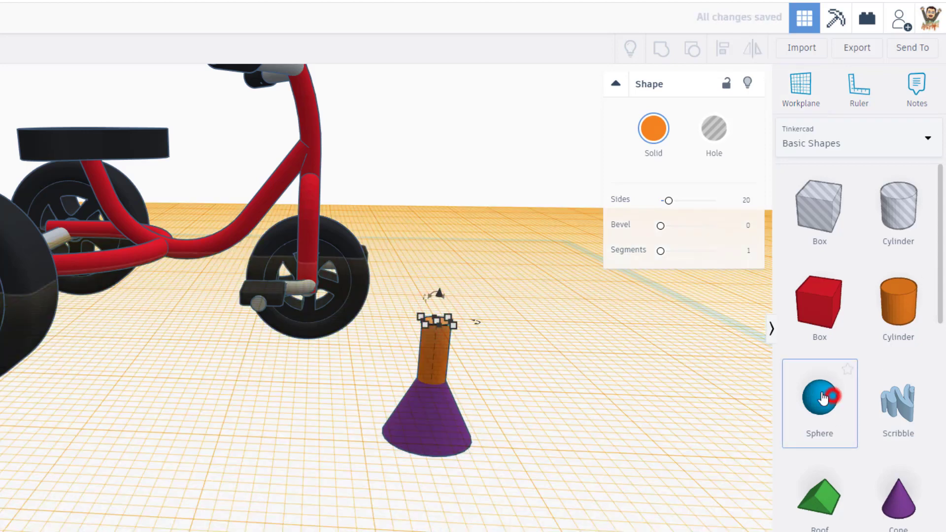
pyautogui.click(442, 323)
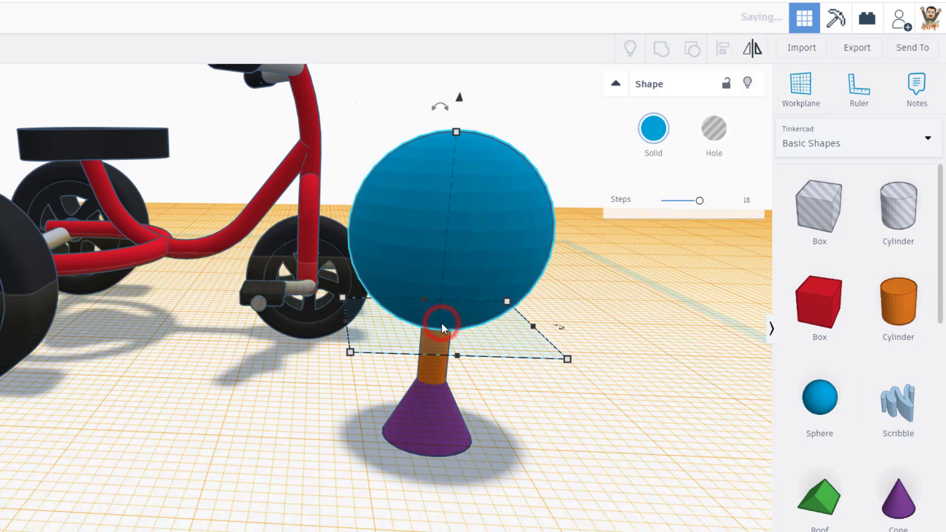
pyautogui.keyDown('shift'); pyautogui.moveTo(456, 132); pyautogui.dragTo(451, 268); pyautogui.keyUp('shift')
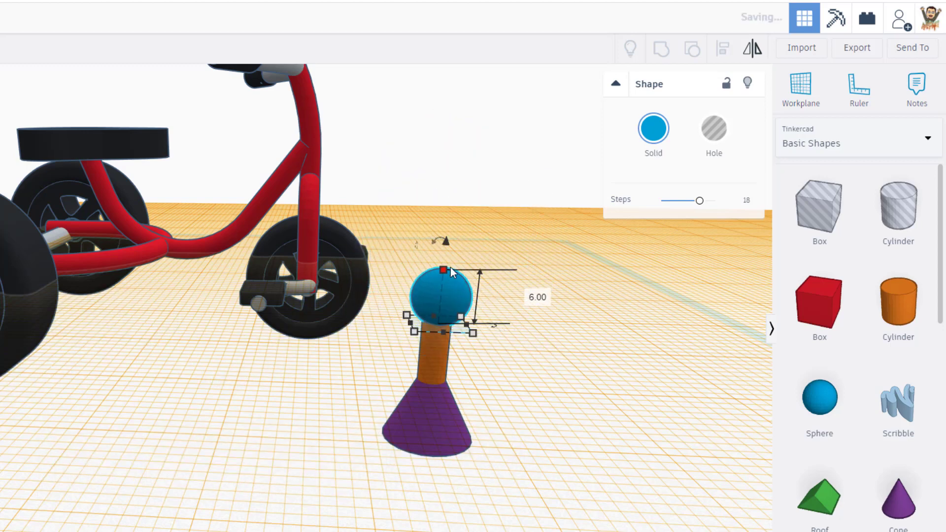
# Centre the sphere, stem and cone on one another, then lower the sphere onto the stem
pyautogui.click(338, 416)
pyautogui.moveTo(398, 294); pyautogui.dragTo(477, 462)
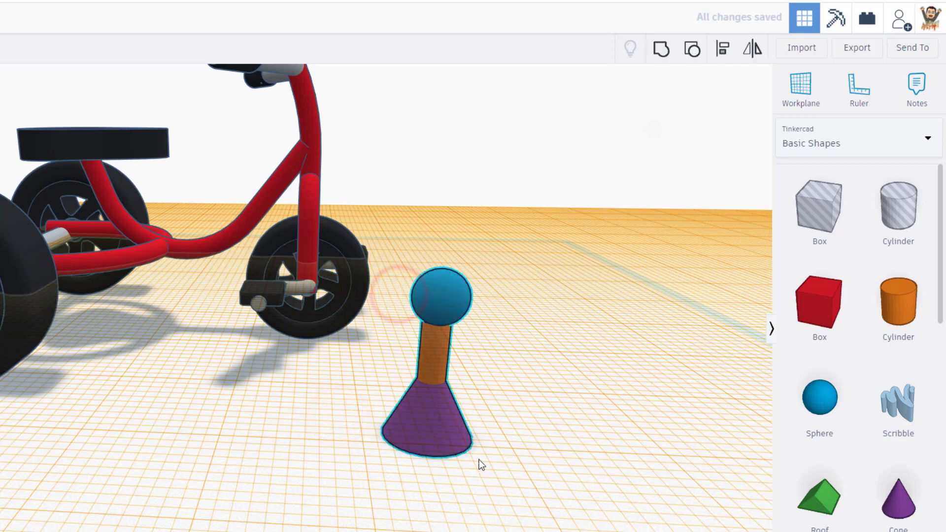
pyautogui.click(725, 50)
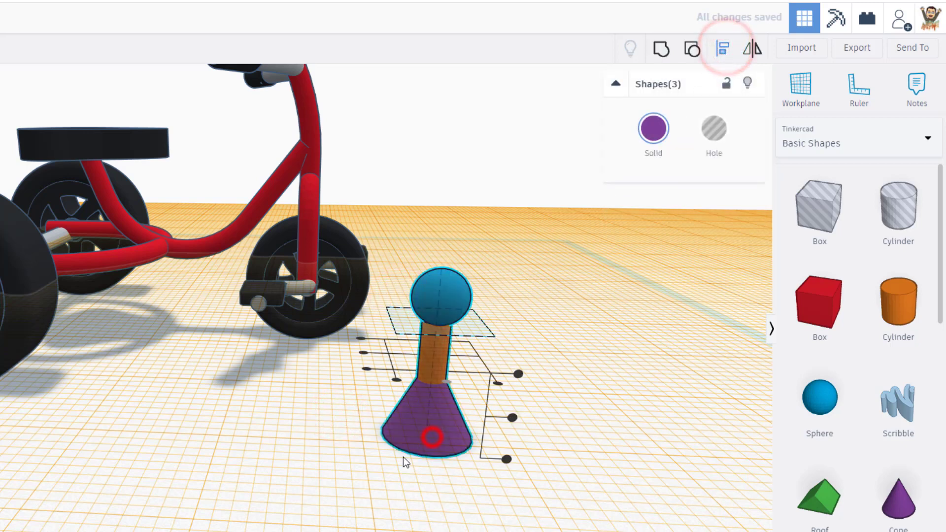
pyautogui.click(363, 353)
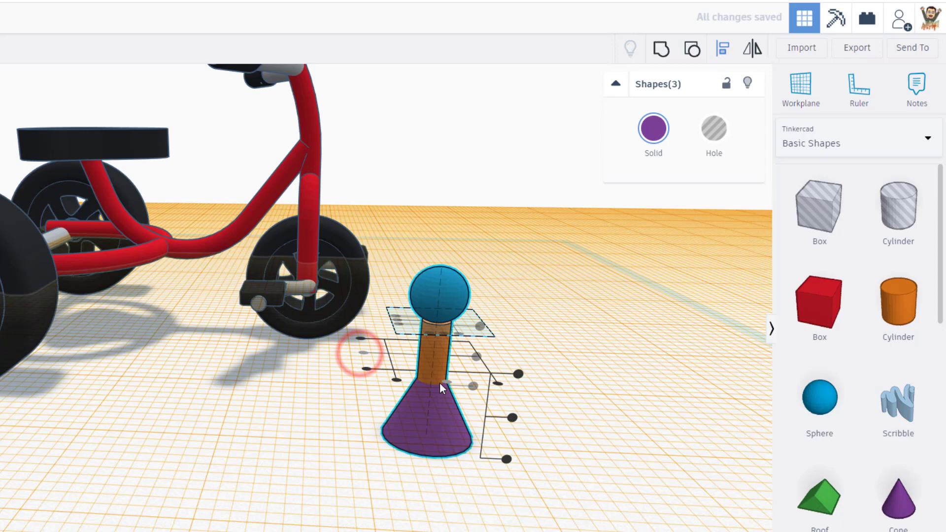
pyautogui.click(421, 463)
pyautogui.click(439, 302)
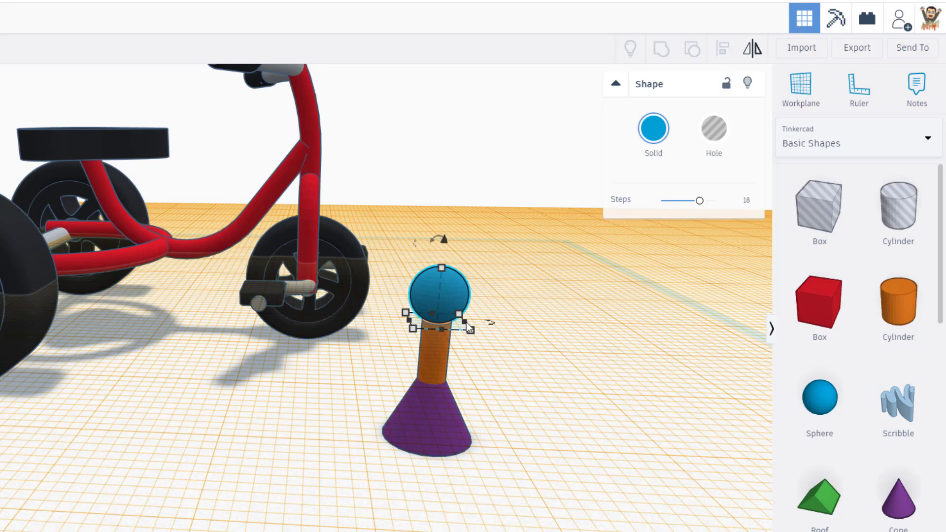
pyautogui.hotkey('ctrl', 'Down')
# Colour the blue sphere dark grey and the orange stem light grey
pyautogui.click(372, 363)
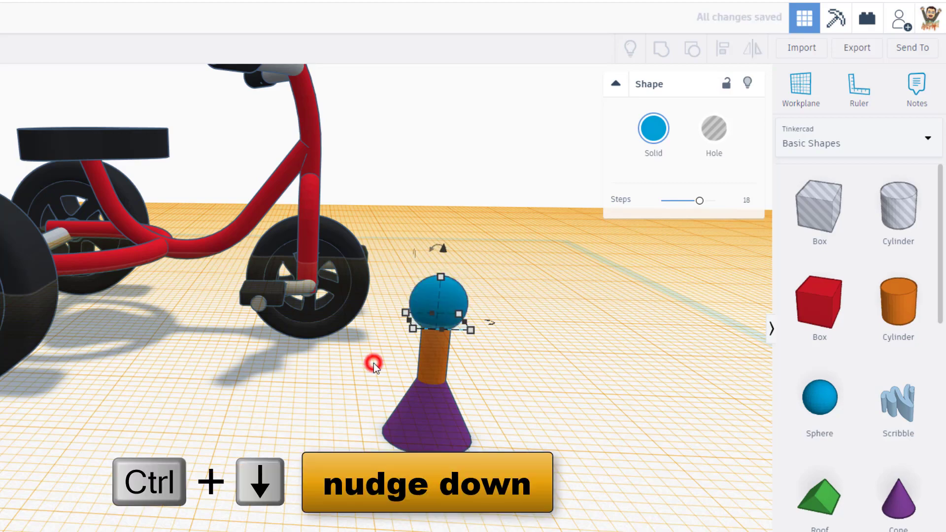
pyautogui.moveTo(361, 450); pyautogui.dragTo(432, 285, button='right')
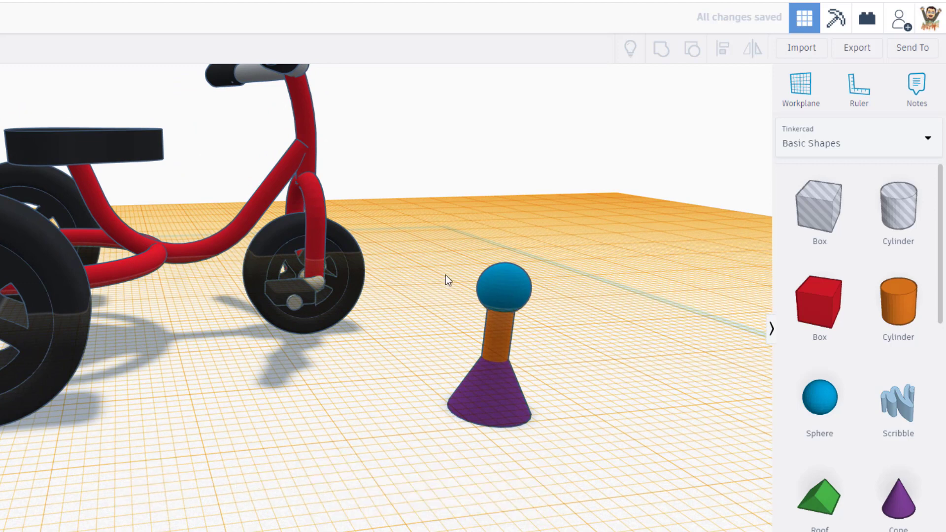
pyautogui.click(504, 297)
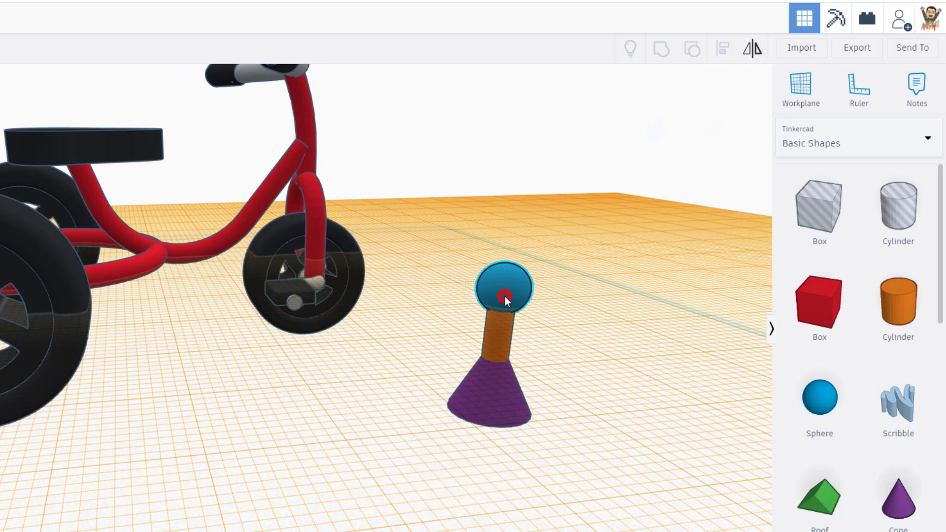
pyautogui.click(654, 128)
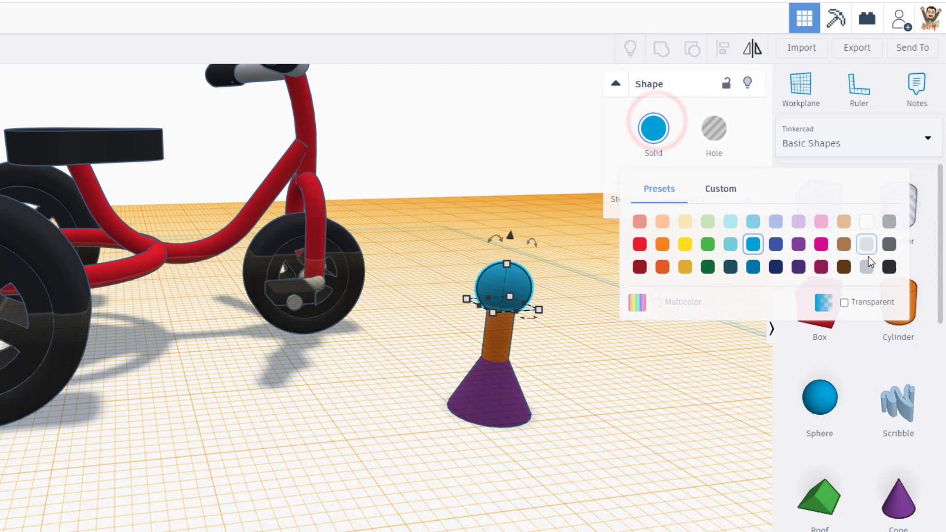
pyautogui.click(889, 266)
pyautogui.moveTo(471, 351); pyautogui.dragTo(502, 394)
pyautogui.click(446, 315)
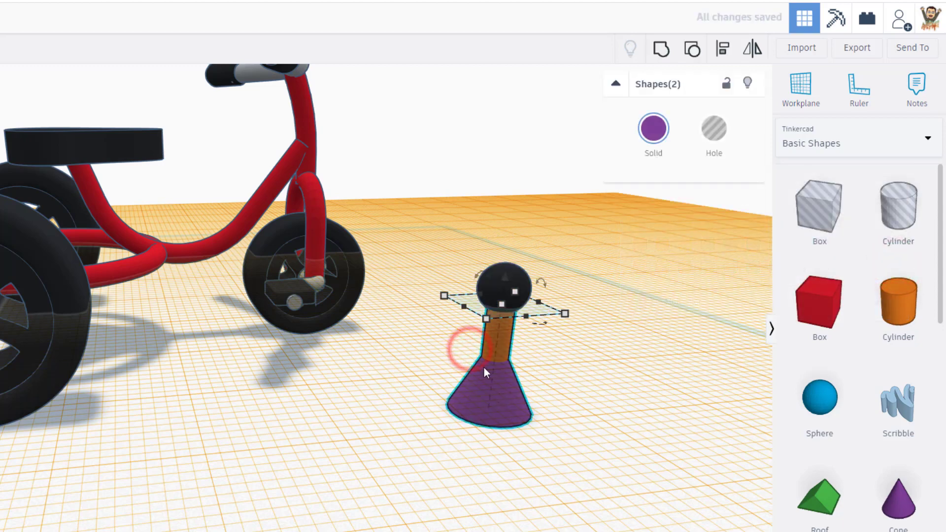
pyautogui.click(504, 346)
pyautogui.click(653, 128)
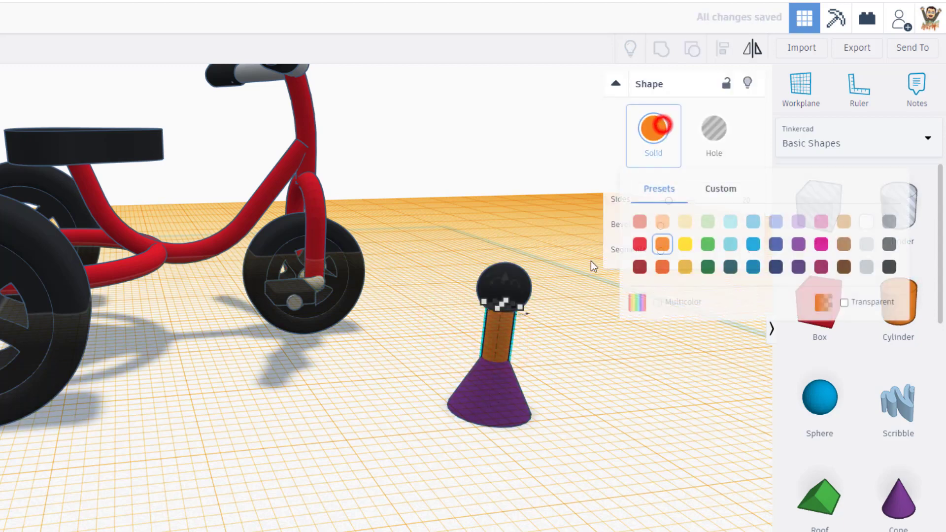
pyautogui.click(866, 267)
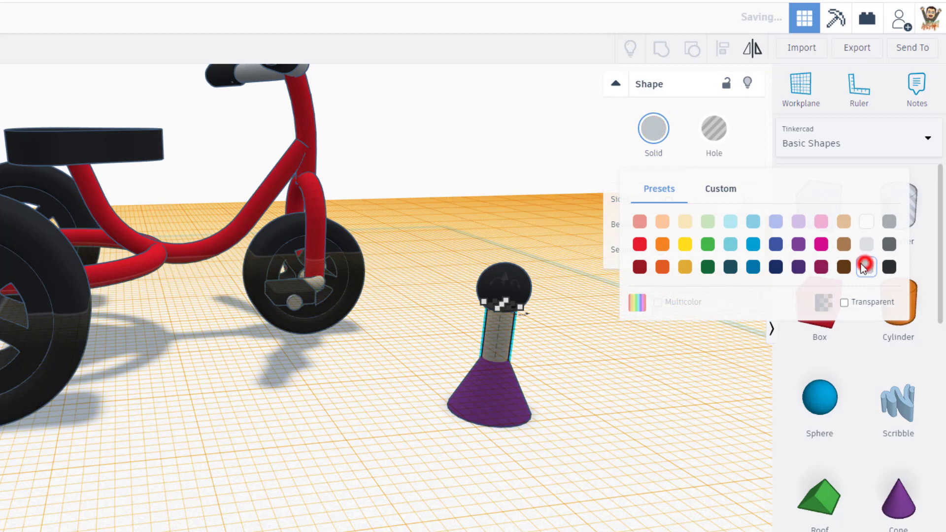
# Recolour the purple cone, first red and then light grey
pyautogui.click(480, 415)
pyautogui.click(651, 130)
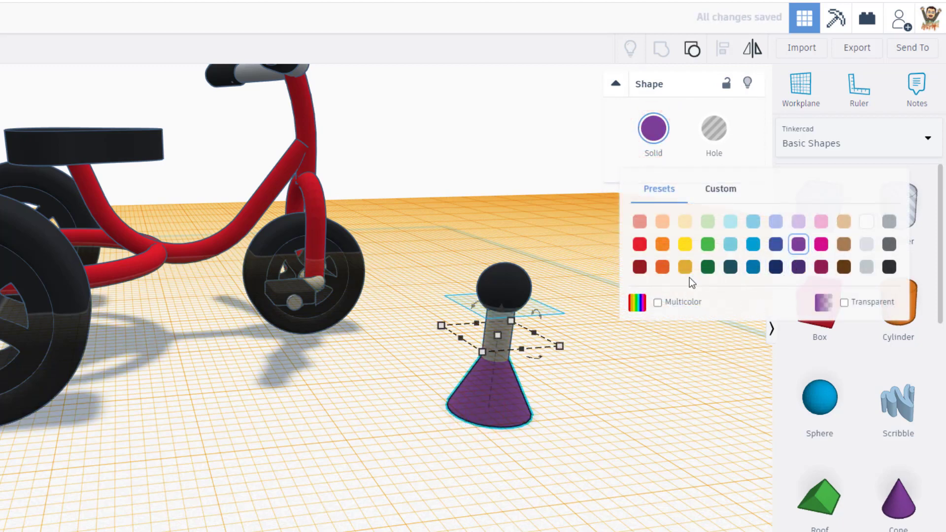
pyautogui.click(643, 246)
pyautogui.click(406, 418)
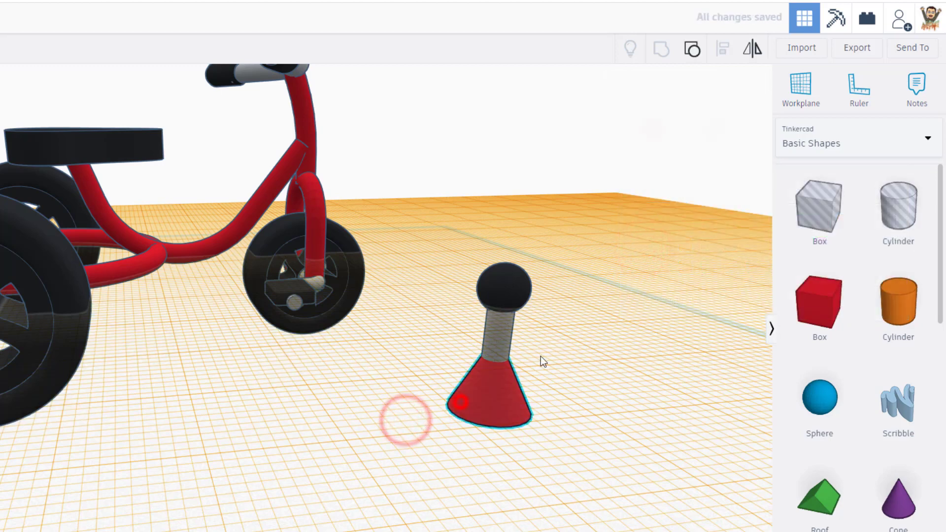
pyautogui.click(459, 401)
pyautogui.click(656, 129)
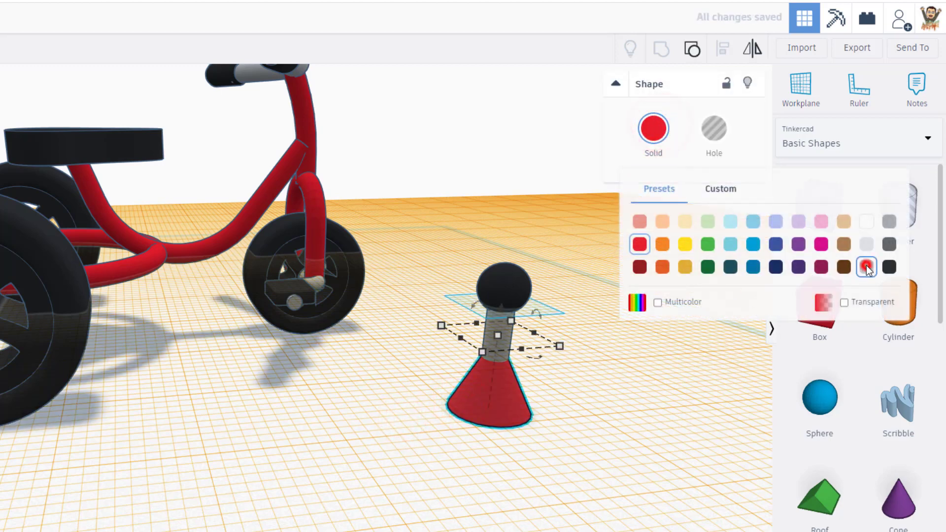
pyautogui.click(866, 265)
# Group the ball, stem and cone into one horn shape
pyautogui.click(495, 471)
pyautogui.moveTo(447, 274); pyautogui.dragTo(531, 436)
pyautogui.click(661, 48)
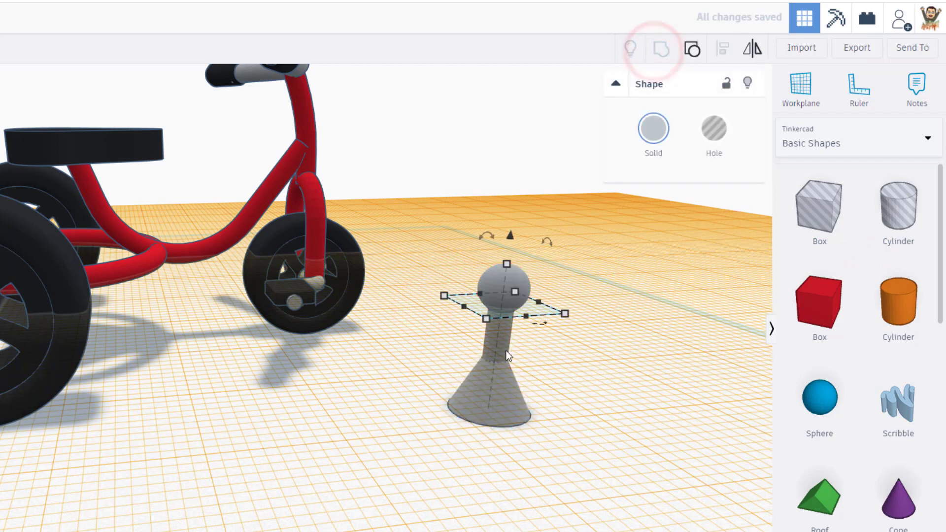
# Enable Multicolor on the horn group and rotate it 67.5° onto its side
pyautogui.click(641, 141)
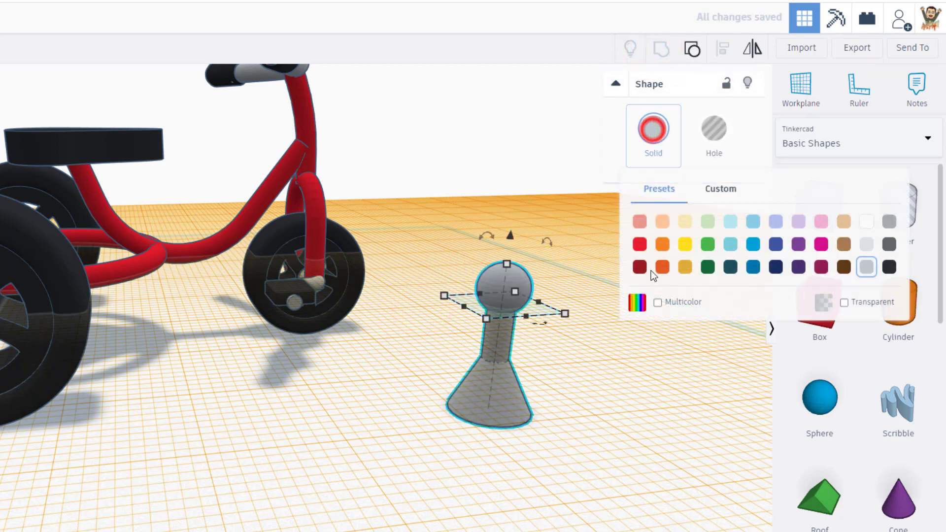
pyautogui.click(659, 301)
pyautogui.click(426, 372)
pyautogui.click(502, 337)
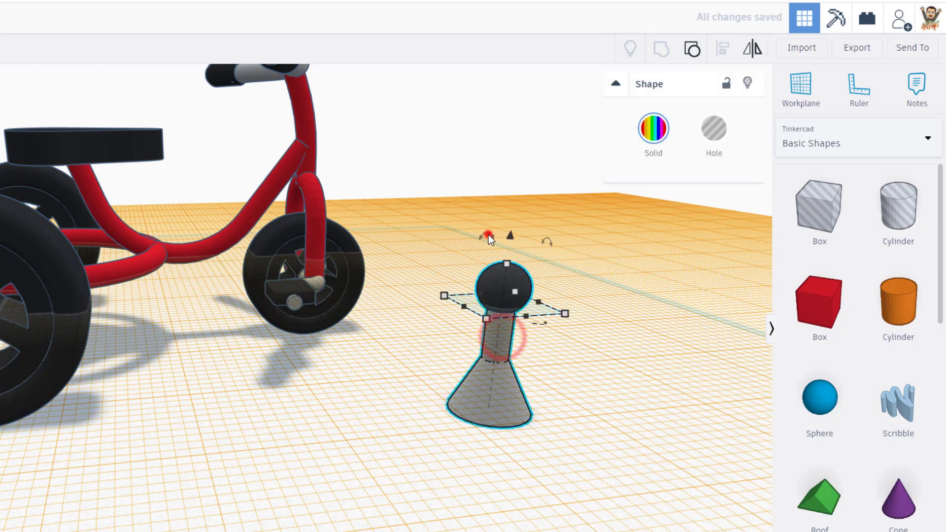
pyautogui.moveTo(487, 234)
pyautogui.mouseDown()
pyautogui.moveTo(467, 251)
pyautogui.moveTo(436, 328)
pyautogui.moveTo(279, 293)
pyautogui.moveTo(262, 318)
pyautogui.mouseUp()
pyautogui.click(409, 392)
pyautogui.click(457, 343)
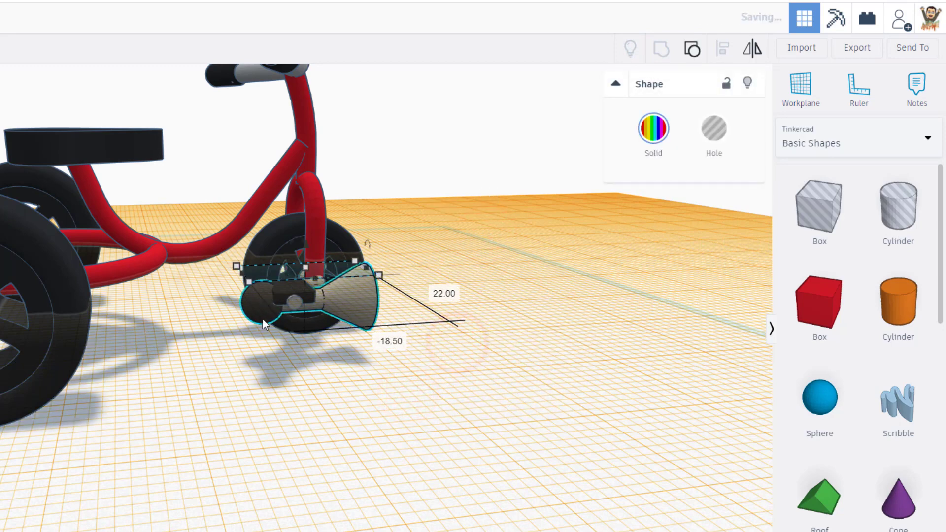
# Reset the workplane, raise the horn to handlebar height, and shift it slightly left
pyautogui.press('w')
pyautogui.click(247, 362)
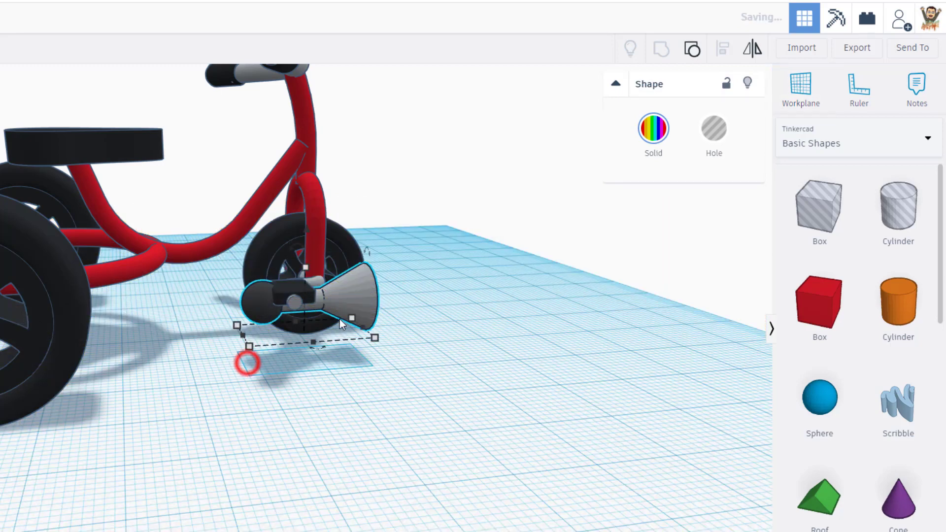
pyautogui.click(359, 304)
pyautogui.hotkey('ctrl', 'Up')
pyautogui.scroll(-3, 343, 307)
pyautogui.moveTo(422, 353); pyautogui.dragTo(518, 359, button='right')
pyautogui.hotkey('ctrl', 'Up')
pyautogui.hotkey('ctrl', 'Up')
pyautogui.hotkey('ctrl', 'Up')
pyautogui.hotkey('ctrl', 'Up')
pyautogui.hotkey('ctrl', 'Up')
pyautogui.hotkey('ctrl', 'Up')
pyautogui.hotkey('ctrl', 'Up')
pyautogui.hotkey('ctrl', 'Up')
pyautogui.hotkey('ctrl', 'Up')
pyautogui.hotkey('ctrl', 'Up')
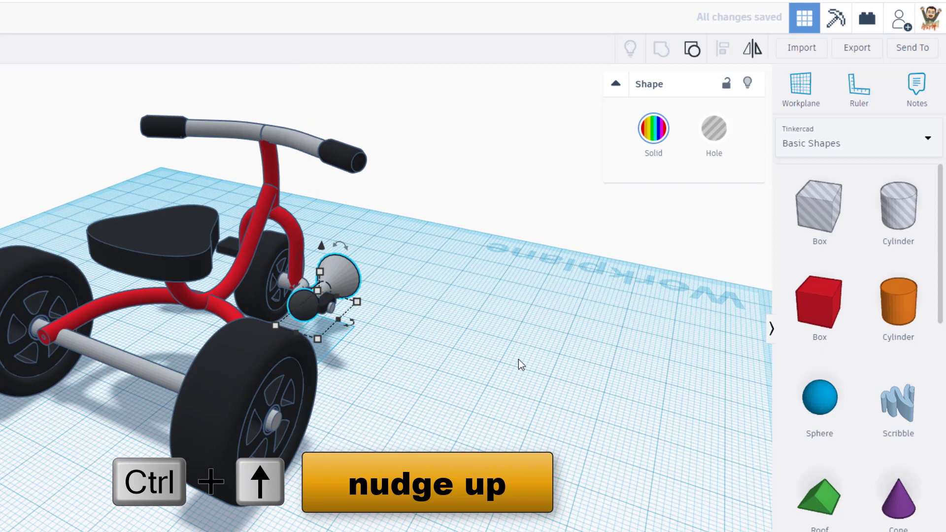
pyautogui.hotkey('ctrl', 'Up')
pyautogui.hotkey('ctrl', 'Up')
pyautogui.hotkey('ctrl', 'Up')
pyautogui.hotkey('ctrl', 'Up')
pyautogui.hotkey('ctrl', 'Up')
pyautogui.hotkey('ctrl', 'Up')
pyautogui.hotkey('ctrl', 'Up')
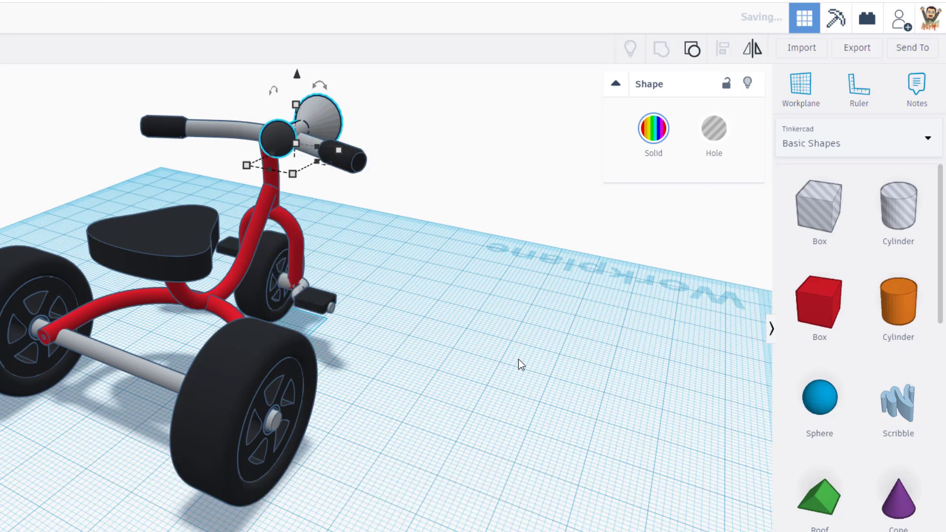
pyautogui.moveTo(508, 338); pyautogui.dragTo(197, 171, button='right')
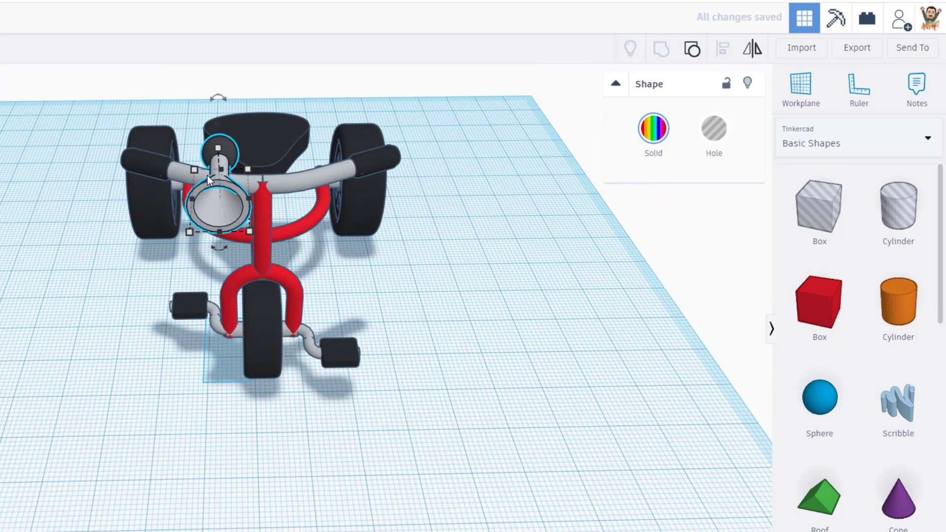
pyautogui.press('Left')
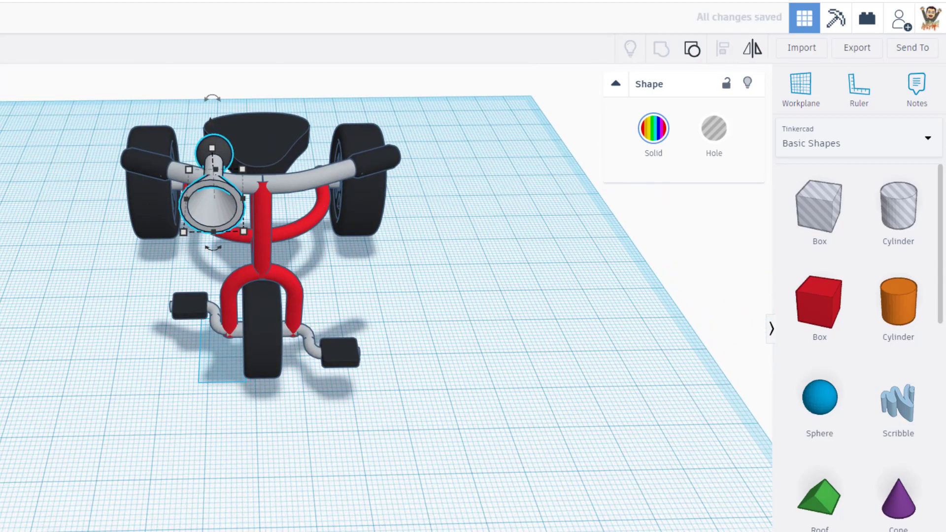
# Change the snap grid step and shrink the horn evenly to 14.10 by 7.42
pyautogui.click(739, 527)
pyautogui.click(738, 473)
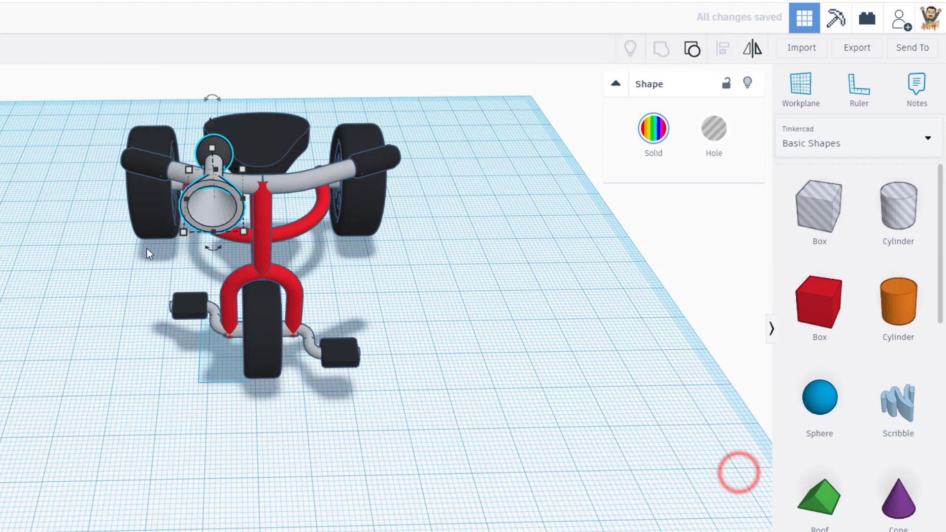
pyautogui.moveTo(147, 248); pyautogui.dragTo(155, 235, button='right')
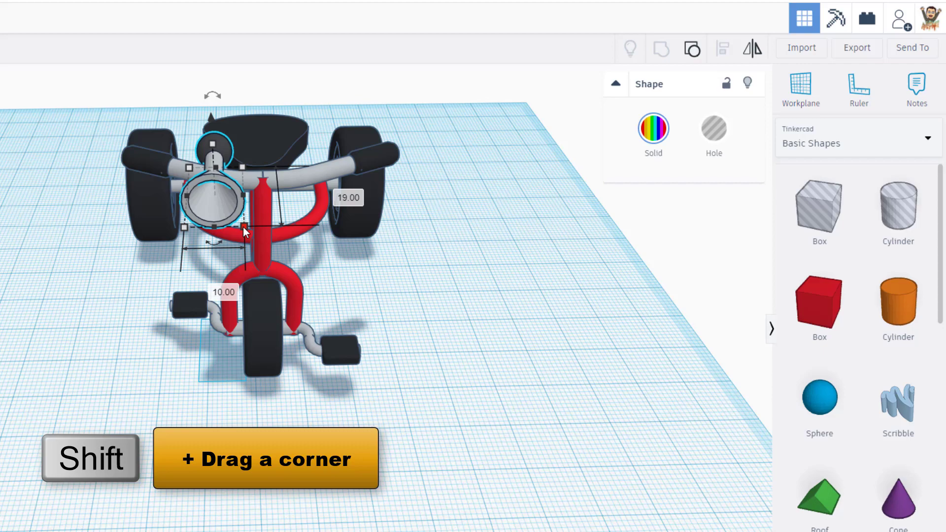
pyautogui.keyDown('shift'); pyautogui.moveTo(243, 226); pyautogui.dragTo(210, 220); pyautogui.keyUp('shift')
pyautogui.moveTo(64, 306); pyautogui.dragTo(448, 292, button='right')
pyautogui.click(448, 291)
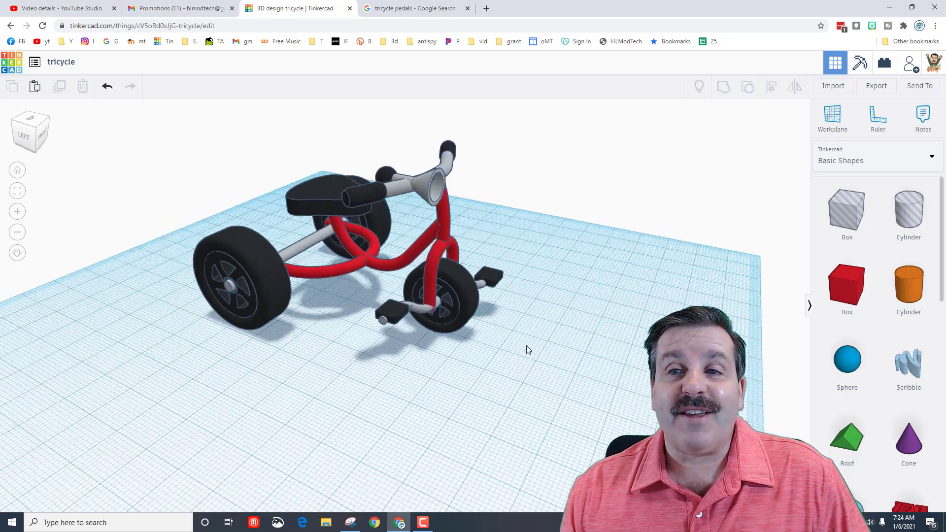
pyautogui.moveTo(528, 350); pyautogui.dragTo(568, 355, button='right')
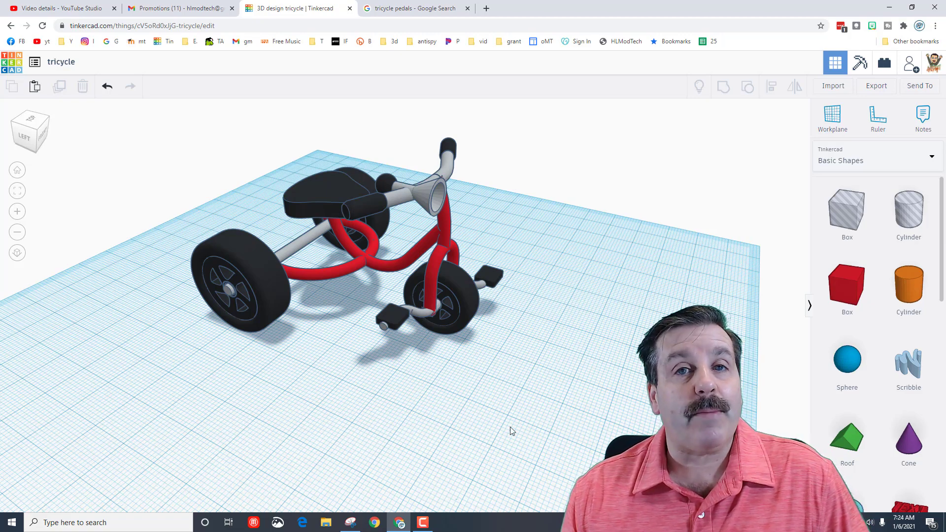
pyautogui.moveTo(511, 431); pyautogui.dragTo(539, 416, button='right')
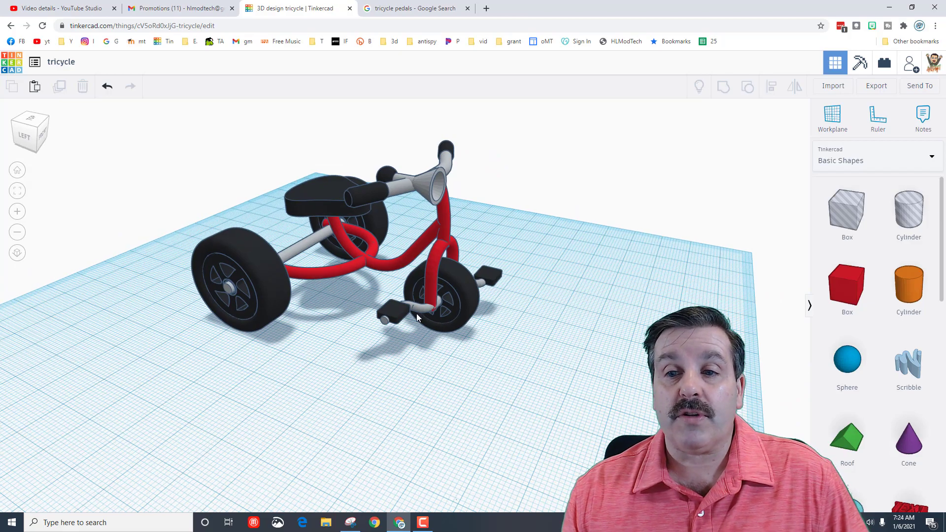
pyautogui.moveTo(424, 314); pyautogui.dragTo(508, 360, button='right')
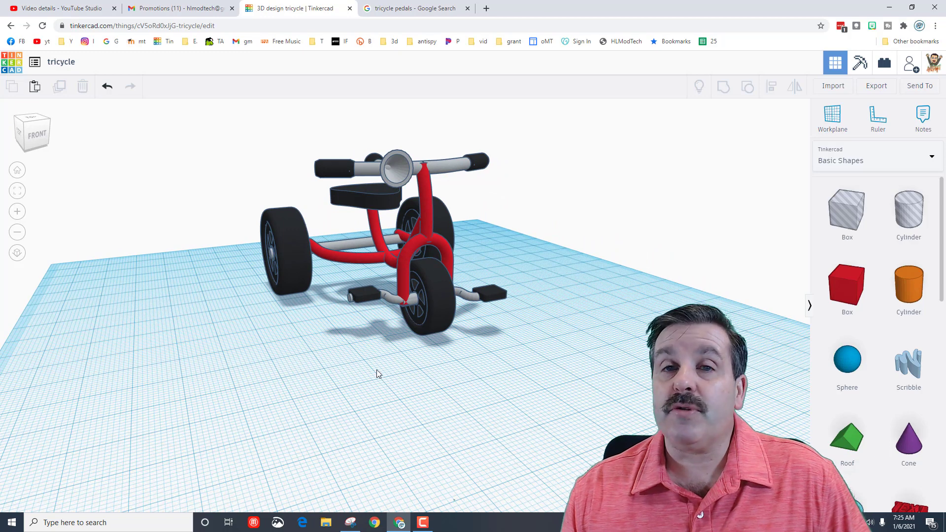
pyautogui.moveTo(378, 373); pyautogui.dragTo(414, 374, button='right')
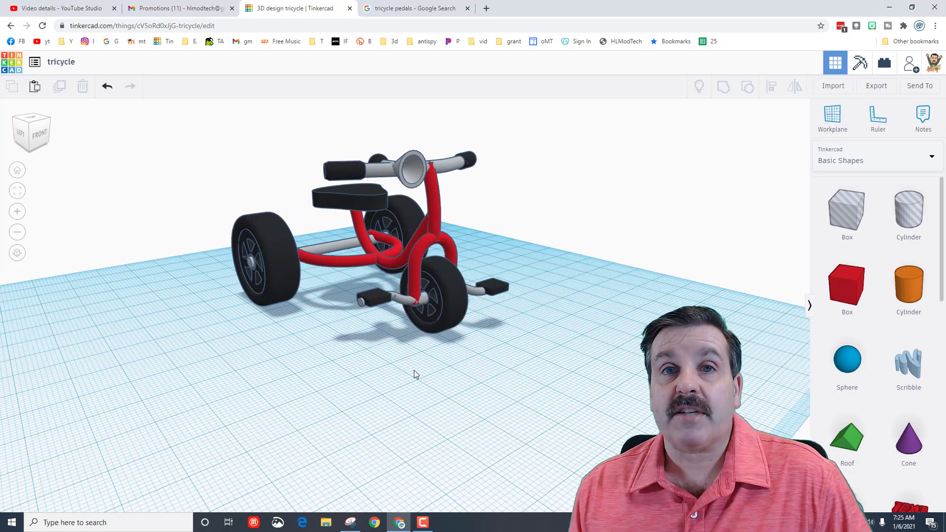